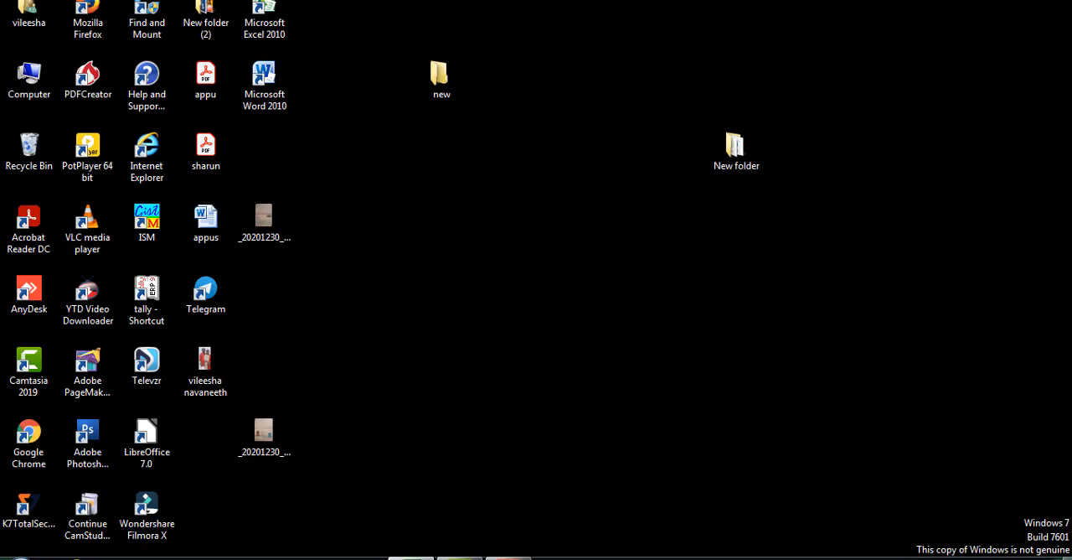
{"action": "left_click", "coordinate": [449, 379]}
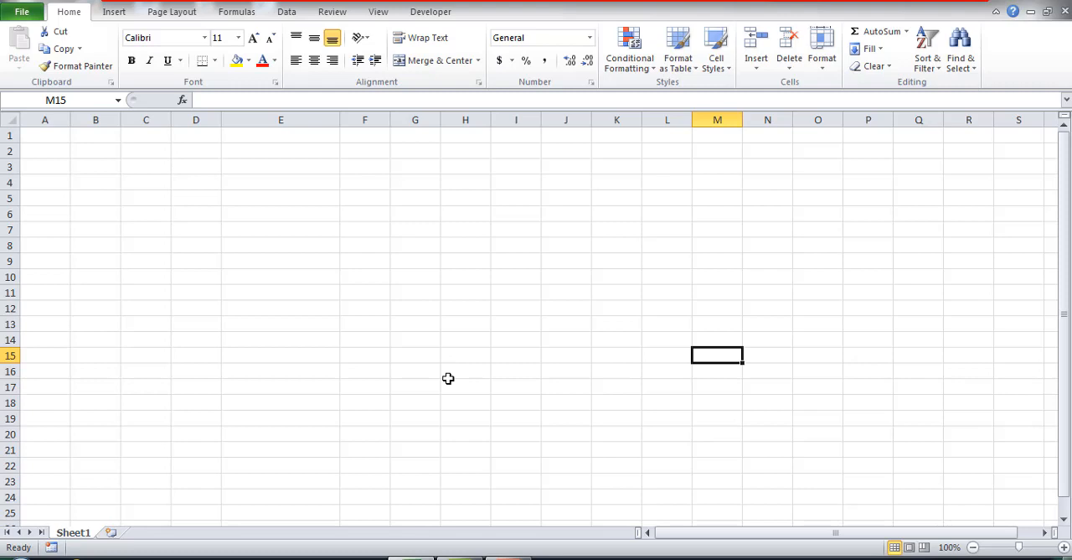
{"action": "left_click", "coordinate": [423, 210]}
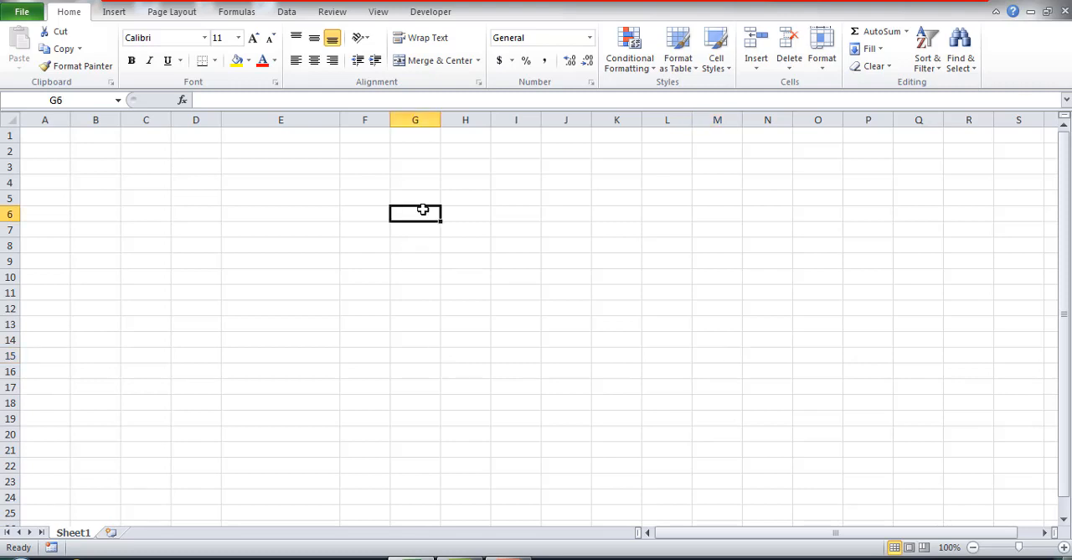
{"action": "type", "text": "02365985"}
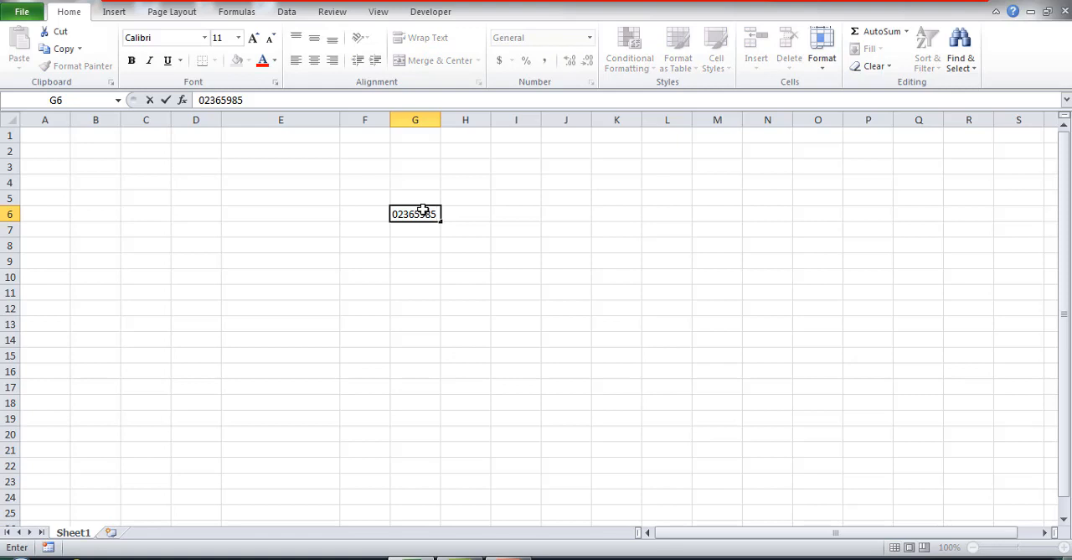
{"action": "key", "text": "Return"}
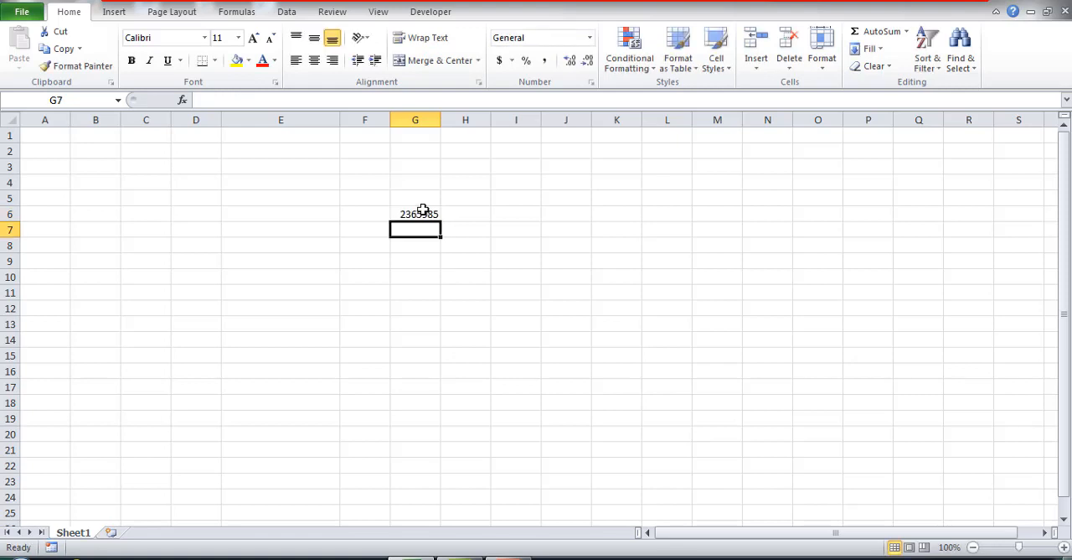
{"action": "type", "text": "000563"}
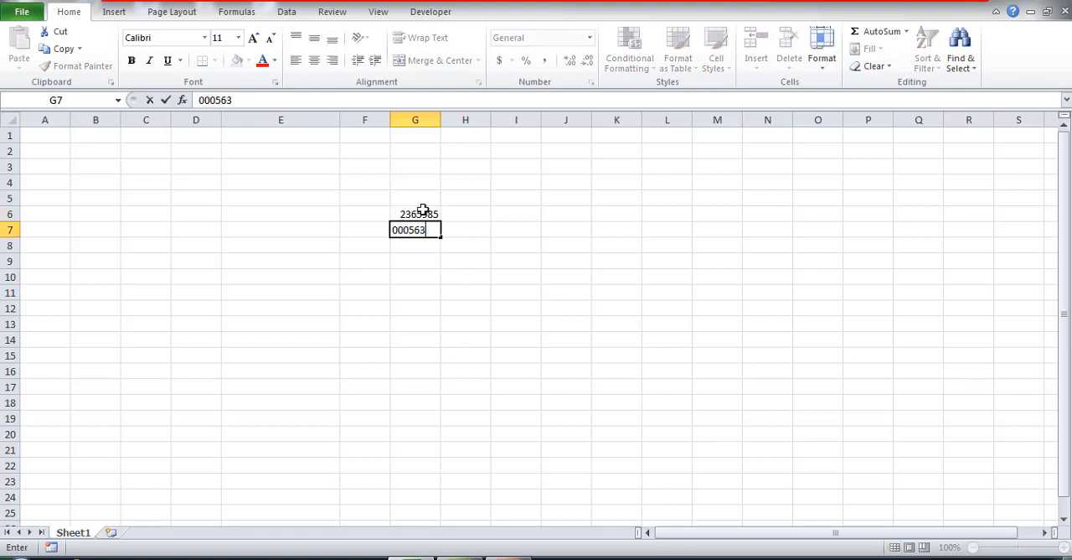
{"action": "type", "text": "265856"}
{"action": "key", "text": "Return"}
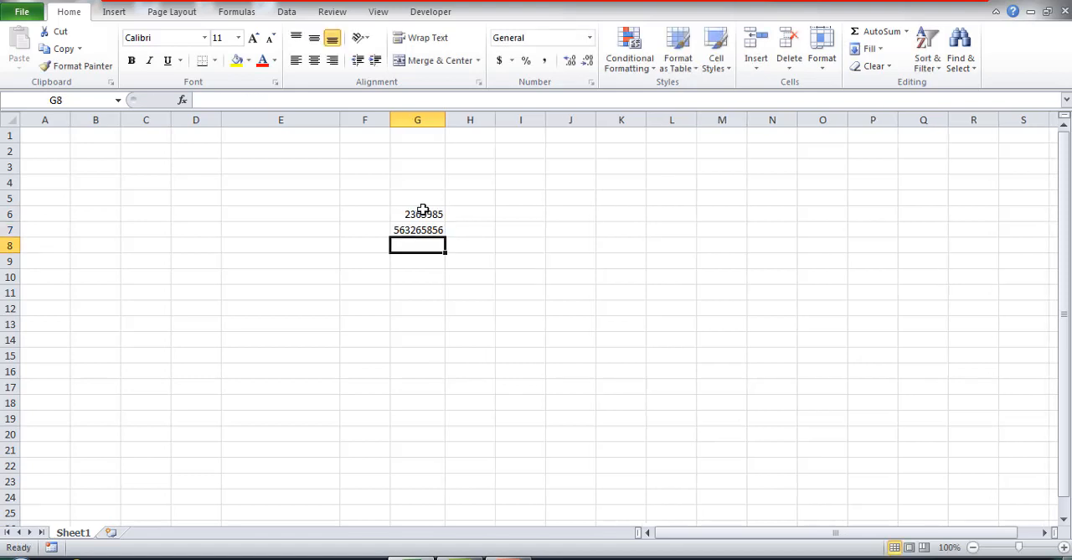
{"action": "type", "text": "36"}
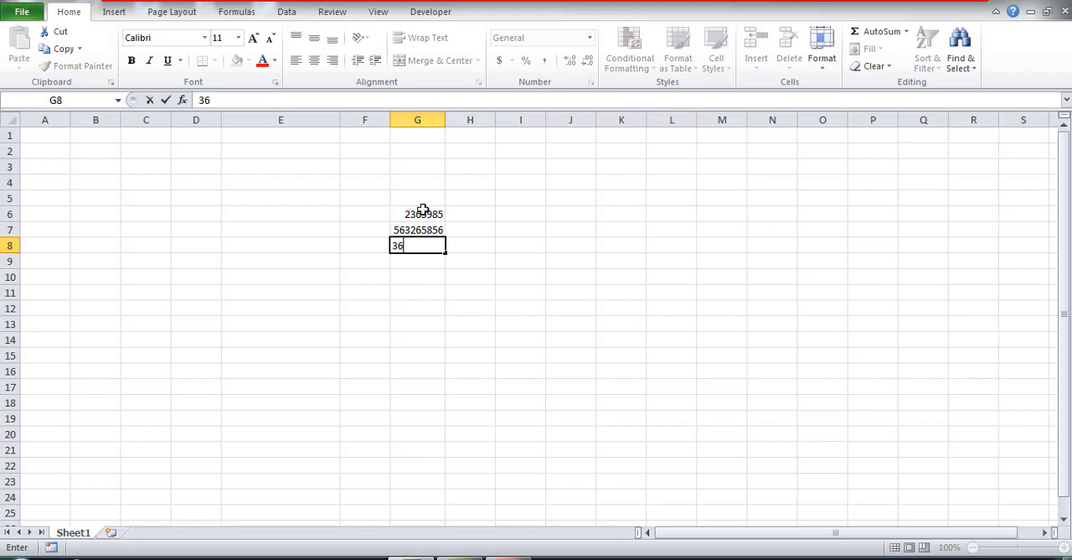
{"action": "type", "text": "259856325478"}
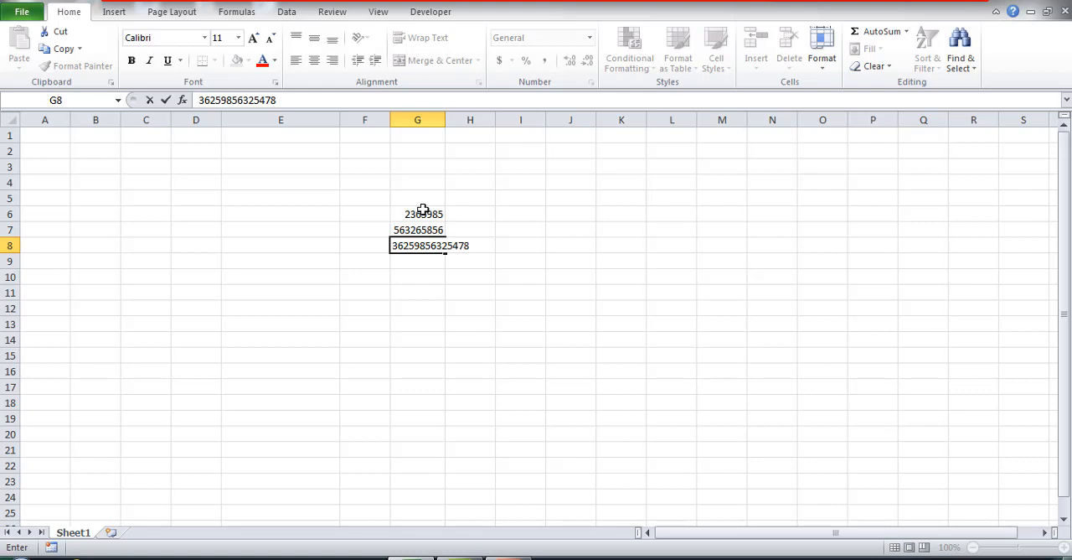
{"action": "key", "text": "Return"}
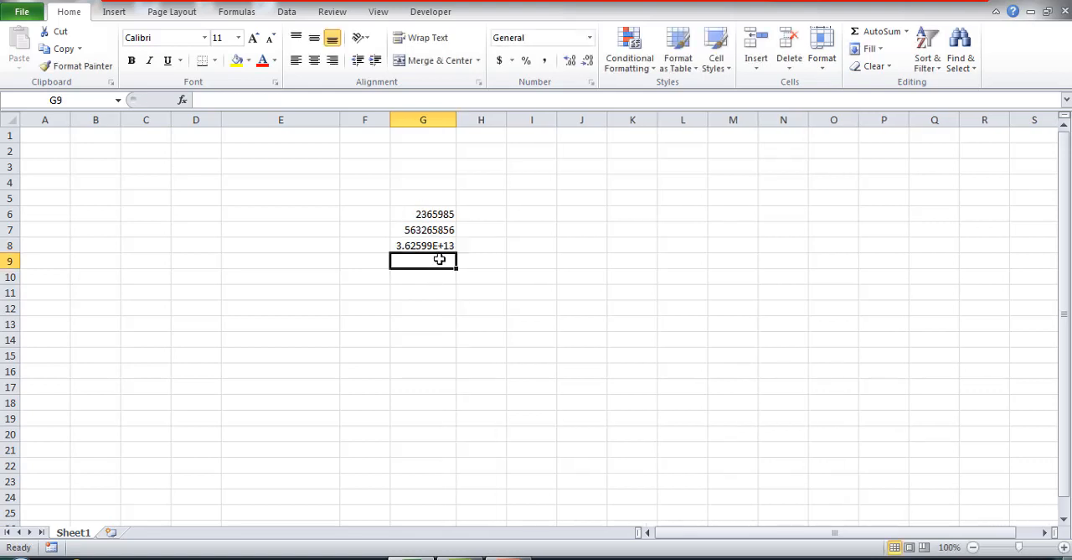
Inspect the stored values of the sample numbers in G6 to G8 and clear the range G6:G10.
{"action": "left_click", "coordinate": [436, 245]}
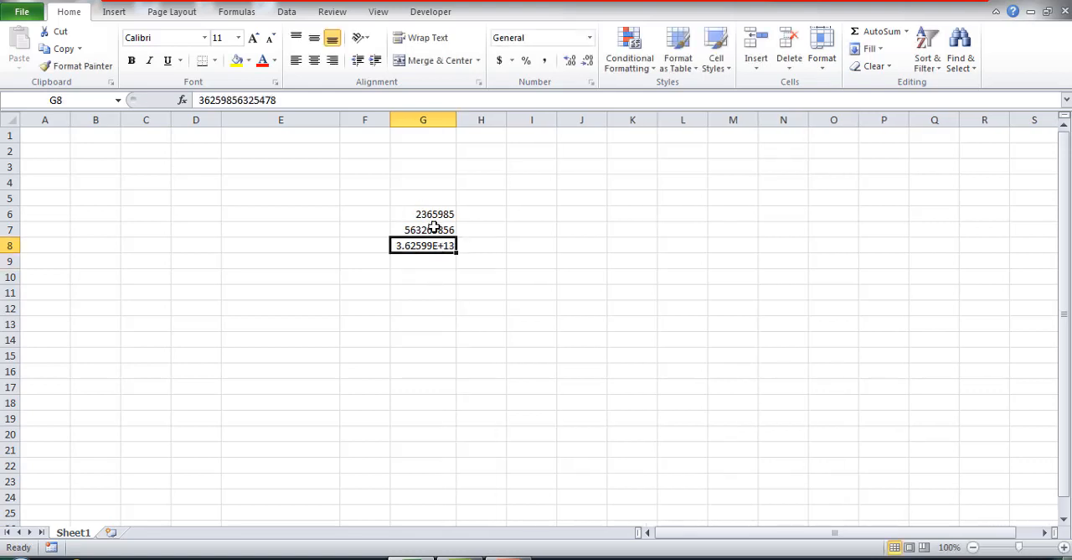
{"action": "left_click", "coordinate": [433, 228]}
{"action": "left_click", "coordinate": [432, 213]}
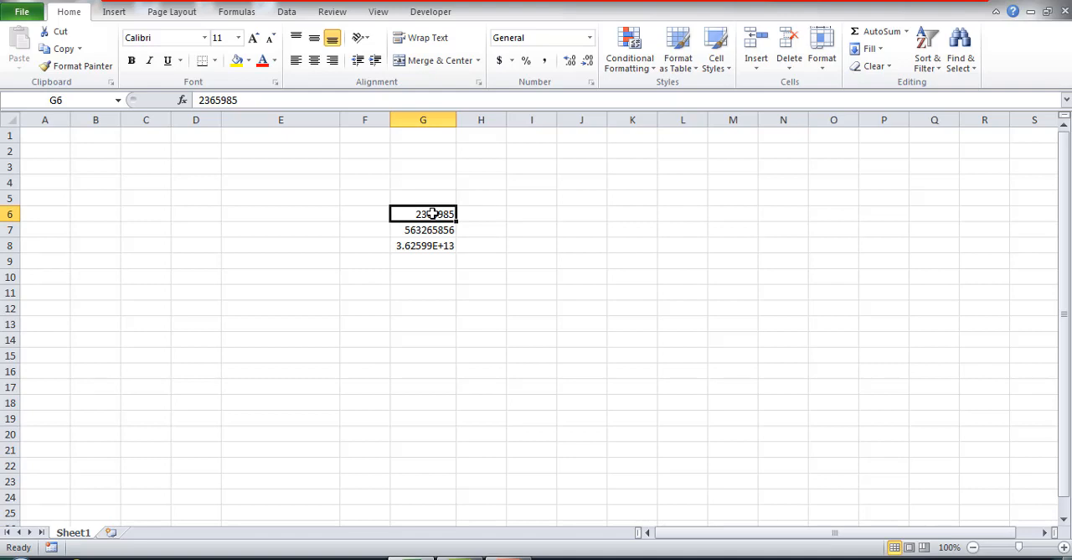
{"action": "left_click", "coordinate": [427, 248]}
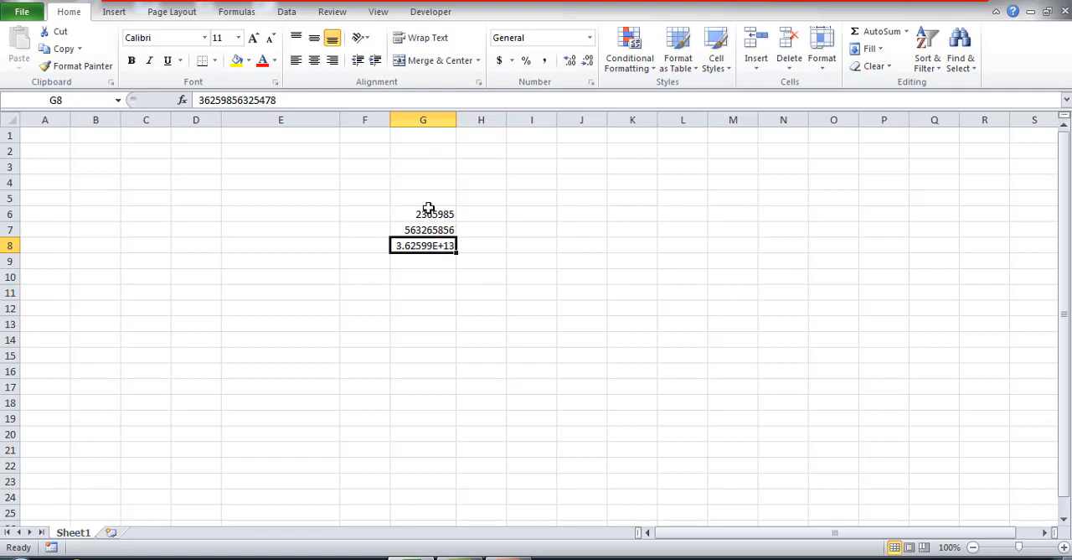
{"action": "left_click_drag", "start_coordinate": [429, 208], "coordinate": [432, 270]}
{"action": "key", "text": "Delete"}
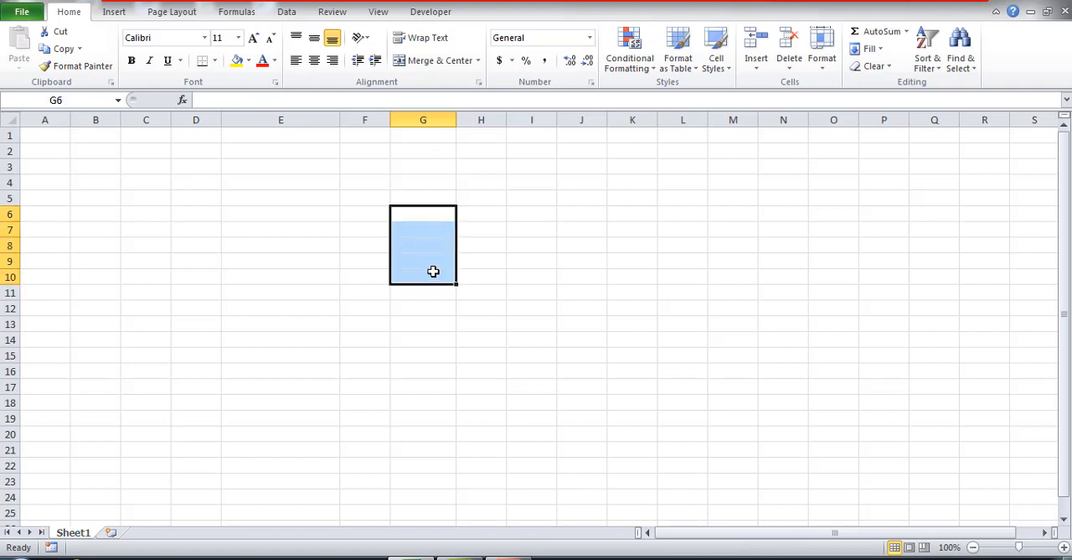
Enter 326 in G6, dismissing the Windows color scheme prompt without a change, and enter 03265 in G5.
{"action": "type", "text": "326"}
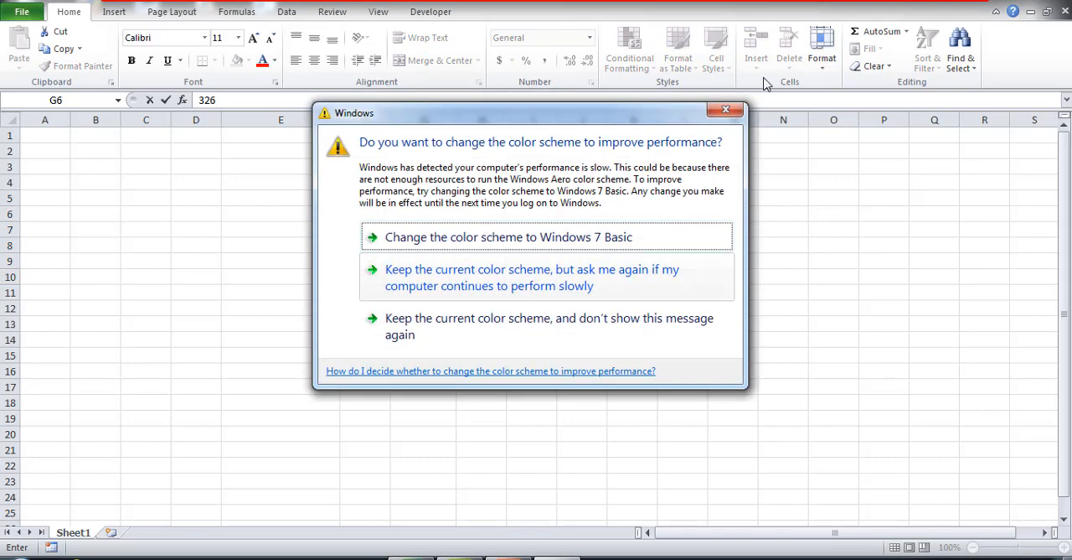
{"action": "left_click", "coordinate": [726, 109]}
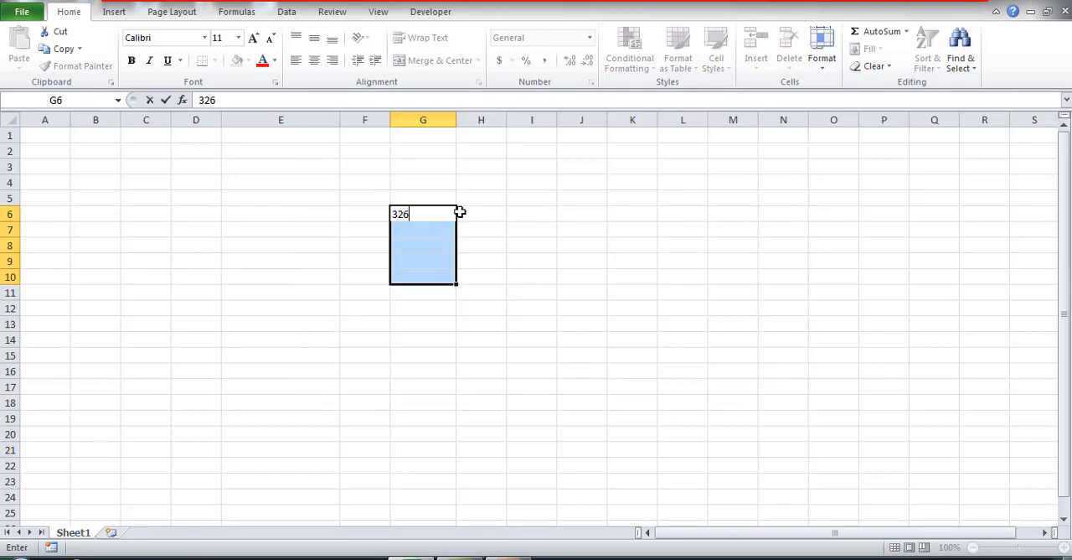
{"action": "left_click", "coordinate": [419, 196]}
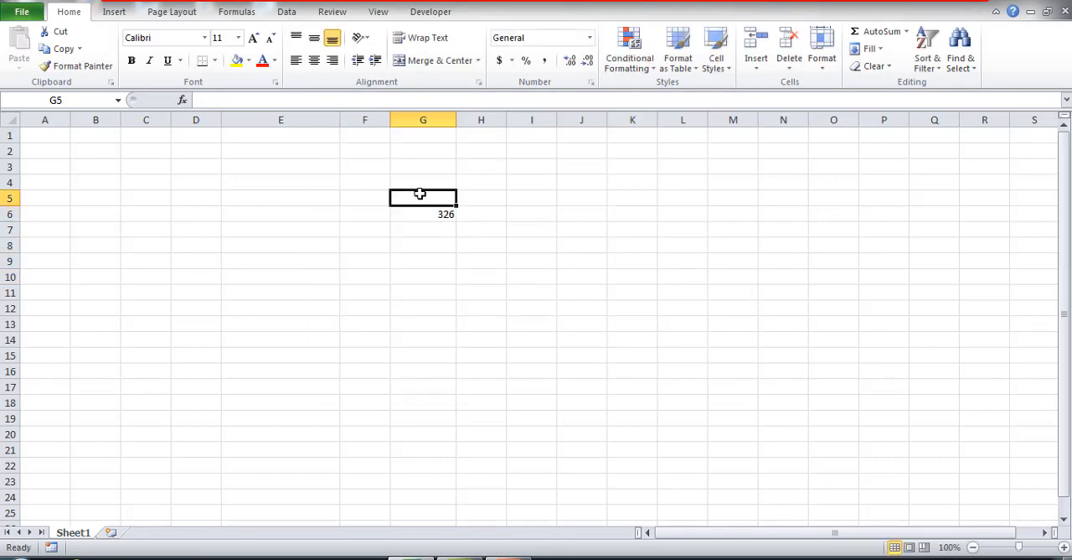
{"action": "type", "text": "03265"}
{"action": "key", "text": "Return"}
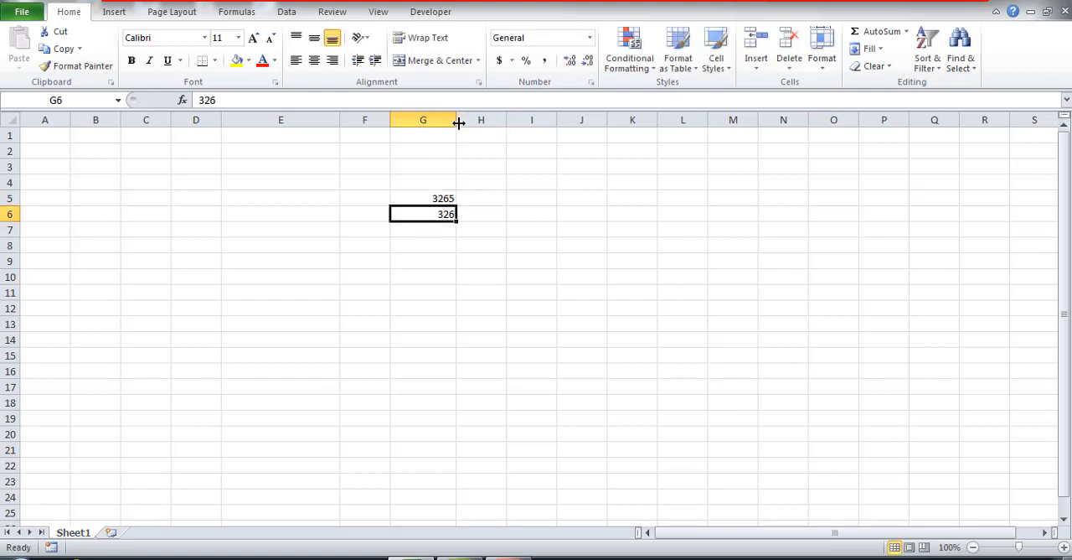
{"action": "left_click_drag", "start_coordinate": [459, 123], "coordinate": [659, 120]}
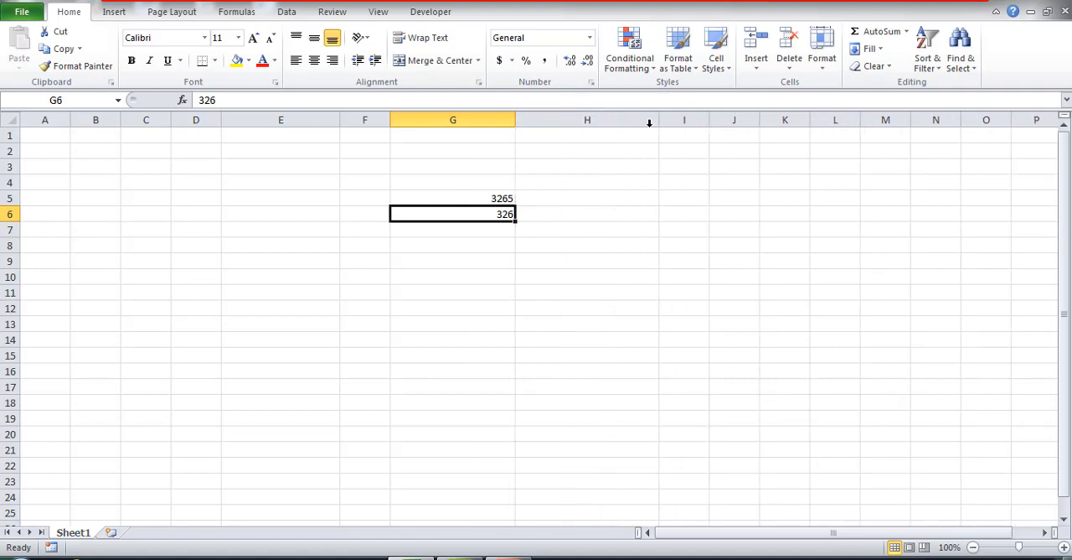
{"action": "left_click", "coordinate": [466, 230]}
{"action": "type", "text": "23659"}
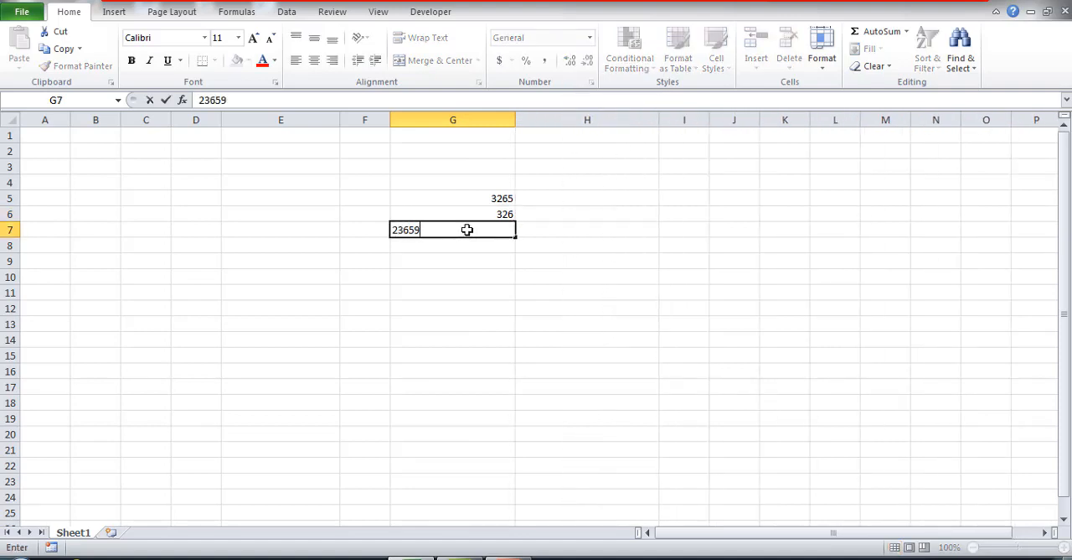
{"action": "type", "text": "85632345"}
{"action": "key", "text": "Return"}
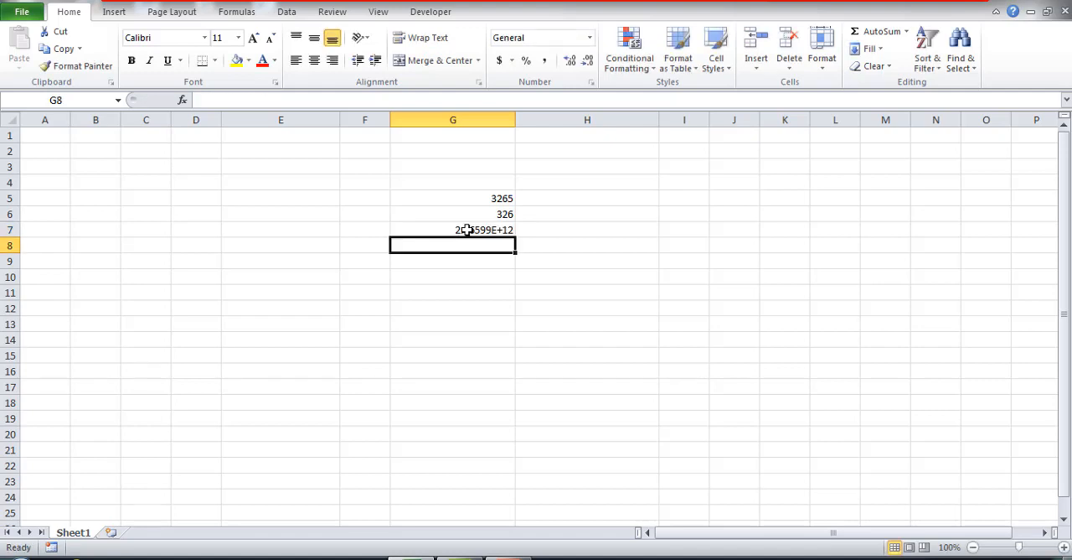
Enter the formula =TEXT(G5,"00000000") in H5 to convert the number in G5 to eight-digit text.
{"action": "left_click", "coordinate": [567, 199]}
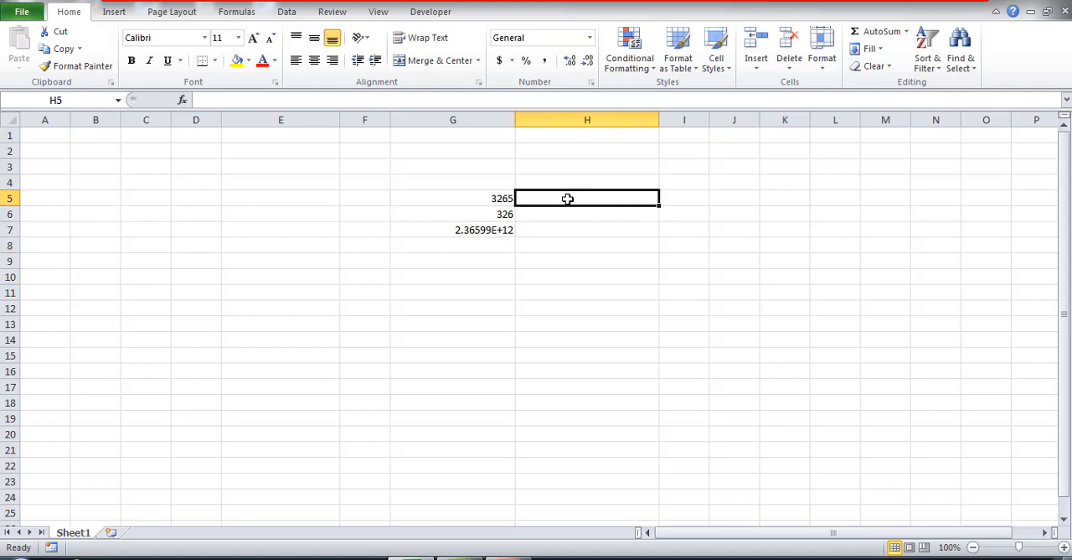
{"action": "type", "text": "=t"}
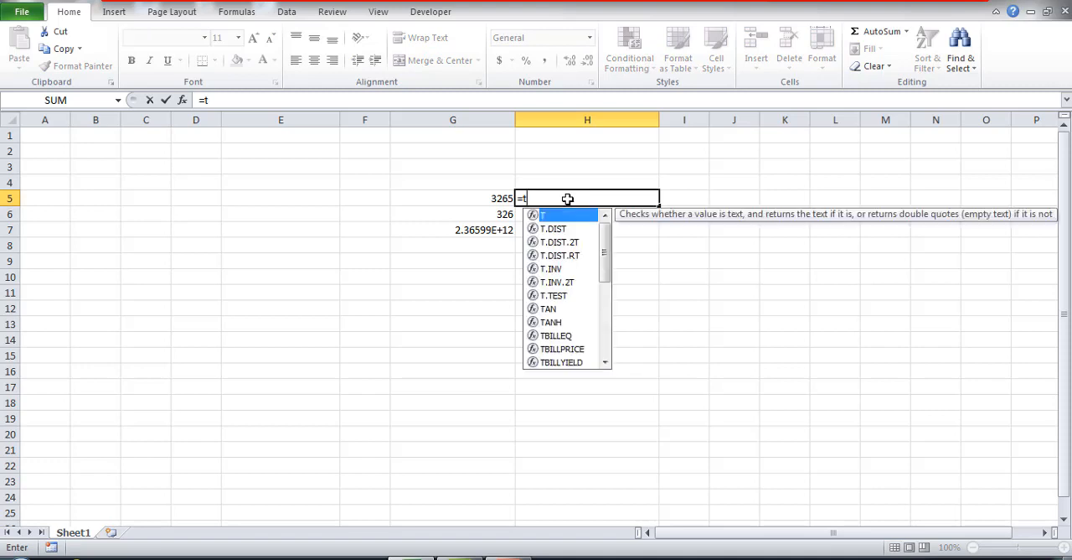
{"action": "type", "text": "ext("}
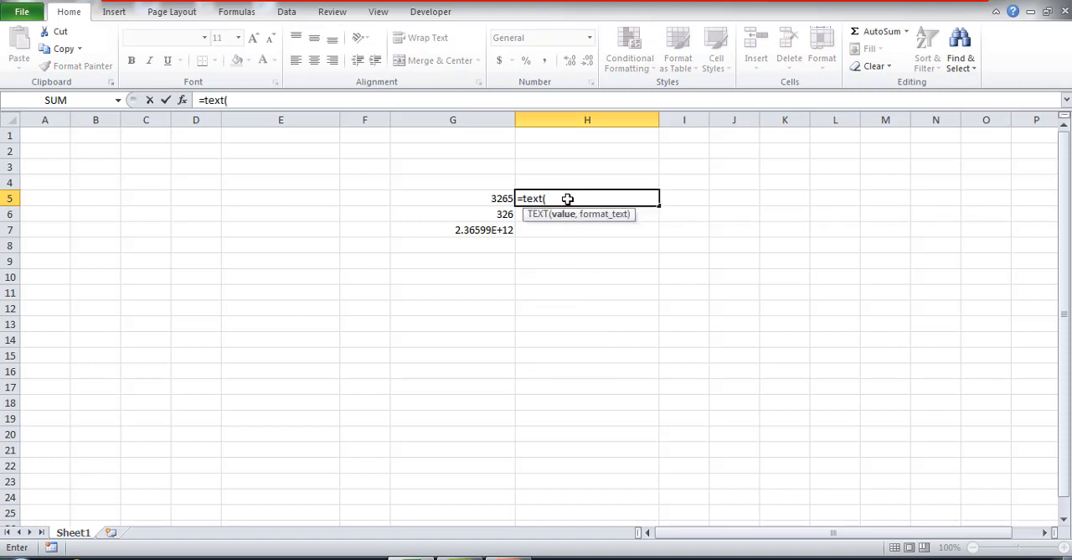
{"action": "left_click", "coordinate": [499, 198]}
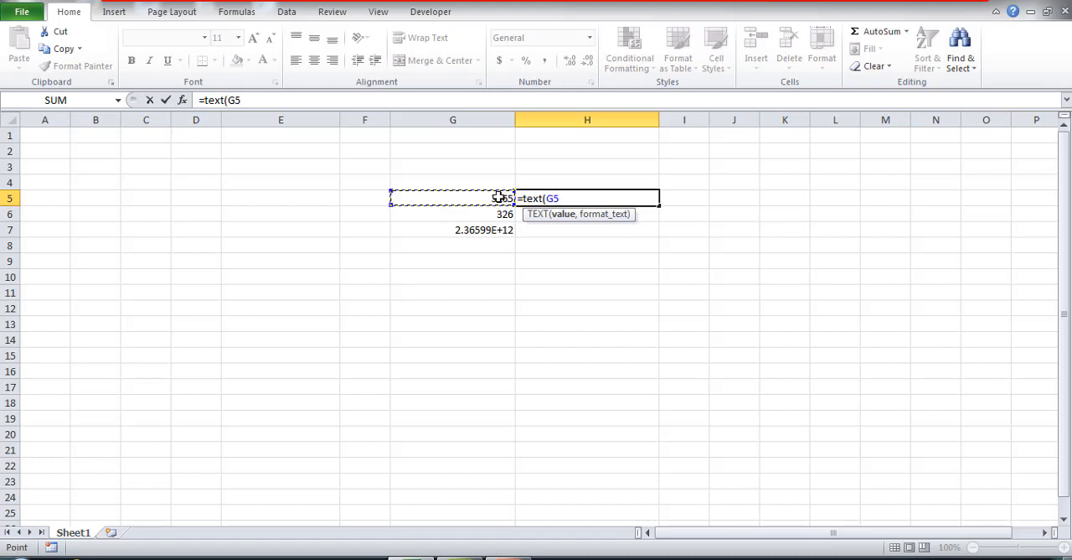
{"action": "type", "text": ","}
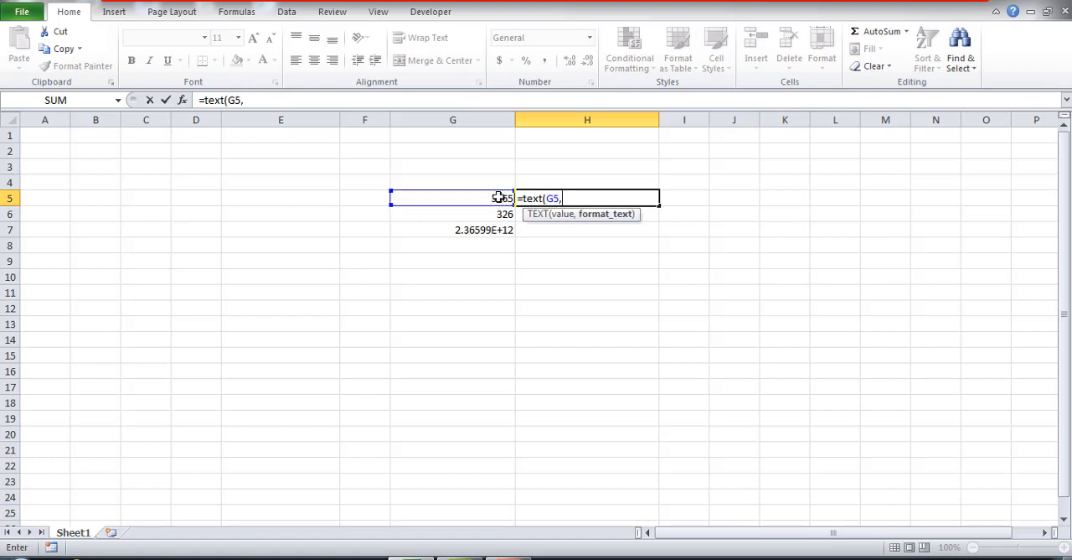
{"action": "type", "text": "\"00000000"}
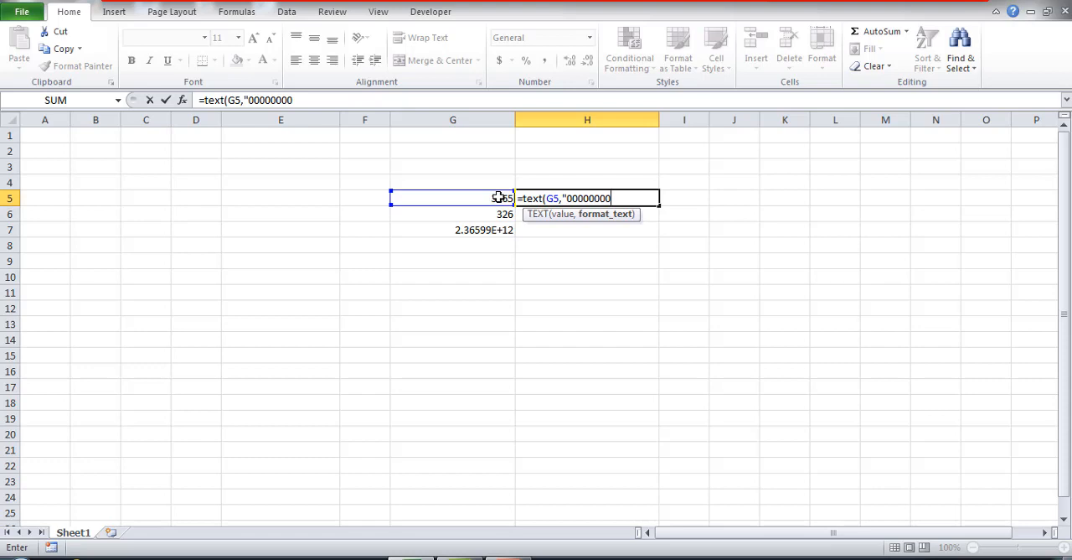
{"action": "type", "text": "\")"}
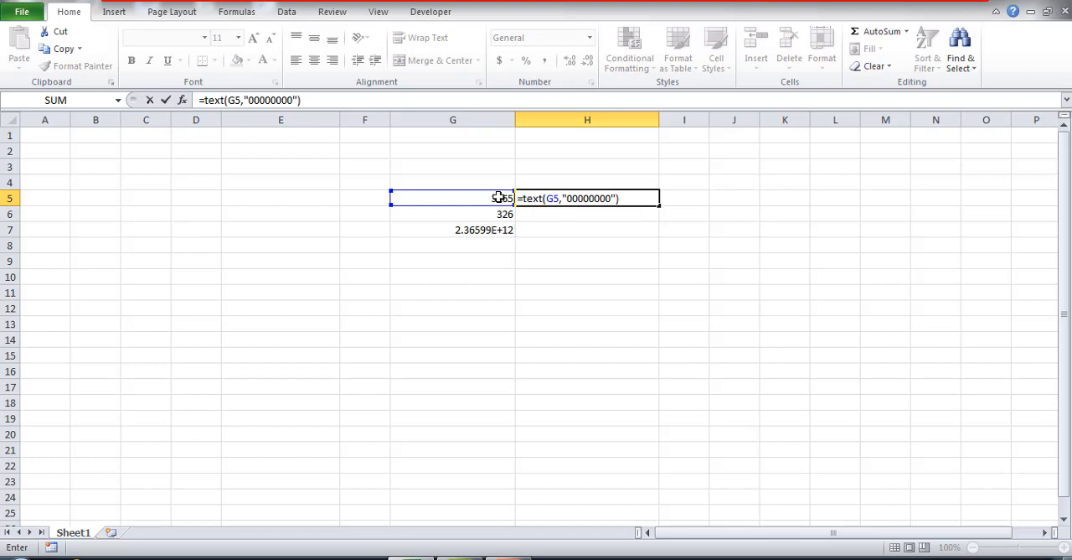
{"action": "key", "text": "Return"}
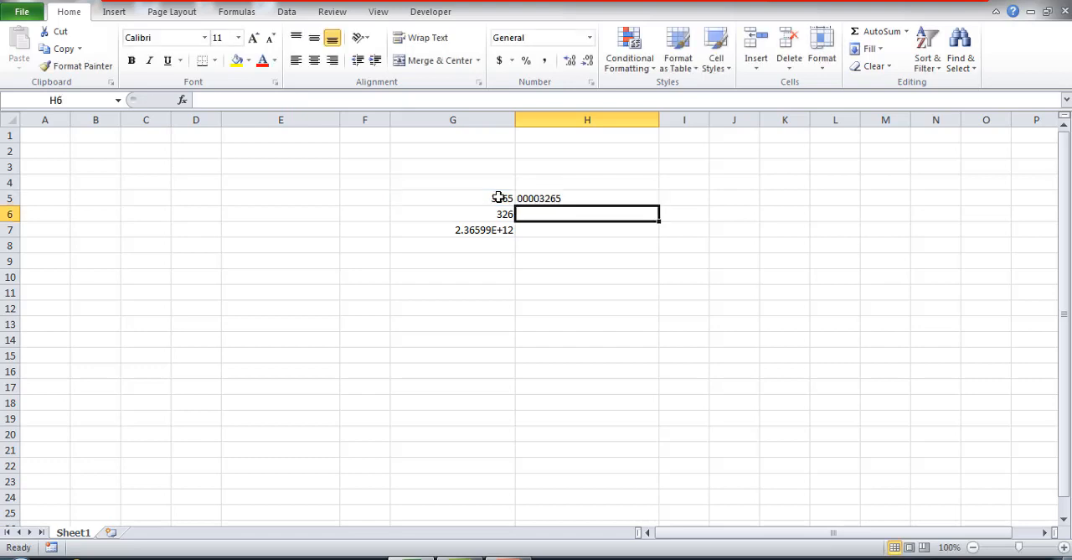
Fill the TEXT formula from H5 down to H7 and compare G7 with its converted value in H7.
{"action": "left_click", "coordinate": [557, 198]}
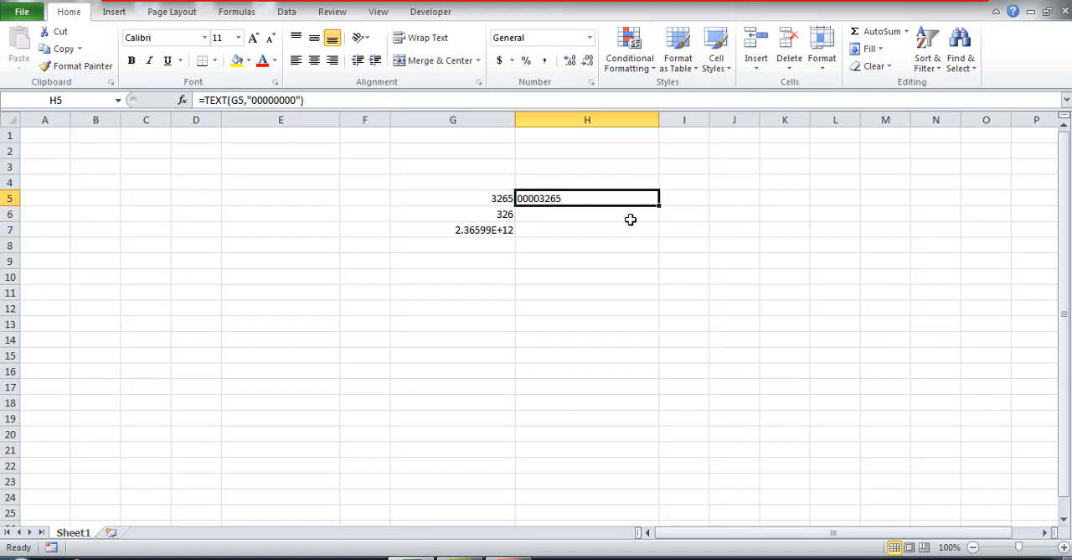
{"action": "left_click_drag", "start_coordinate": [659, 205], "coordinate": [658, 234]}
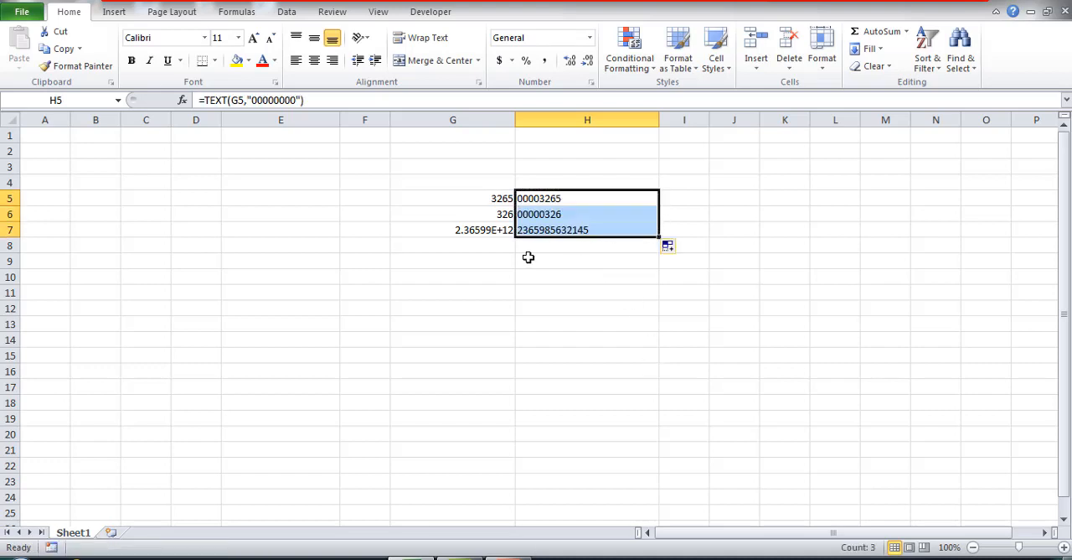
{"action": "left_click", "coordinate": [482, 231]}
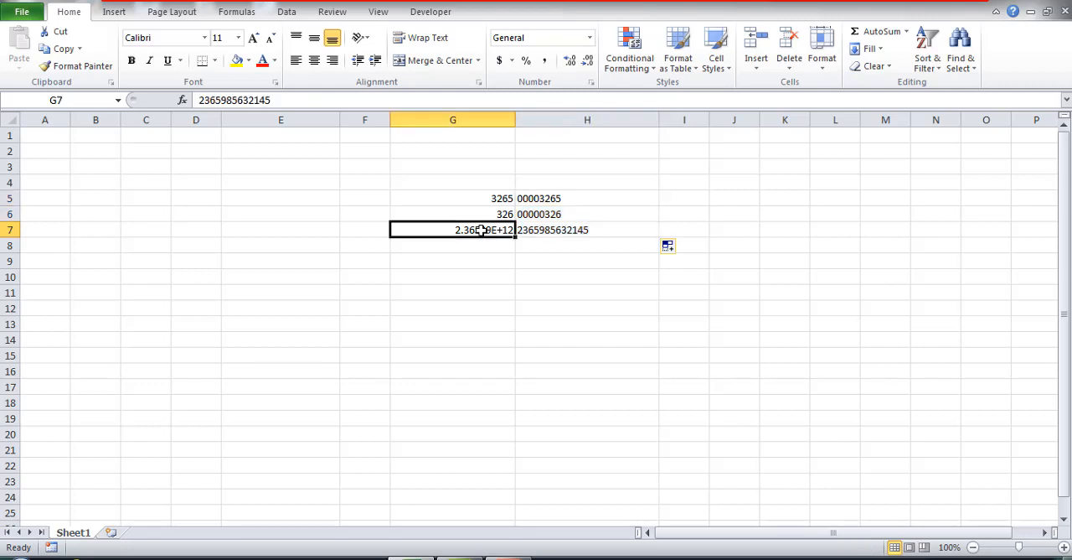
{"action": "left_click", "coordinate": [543, 229]}
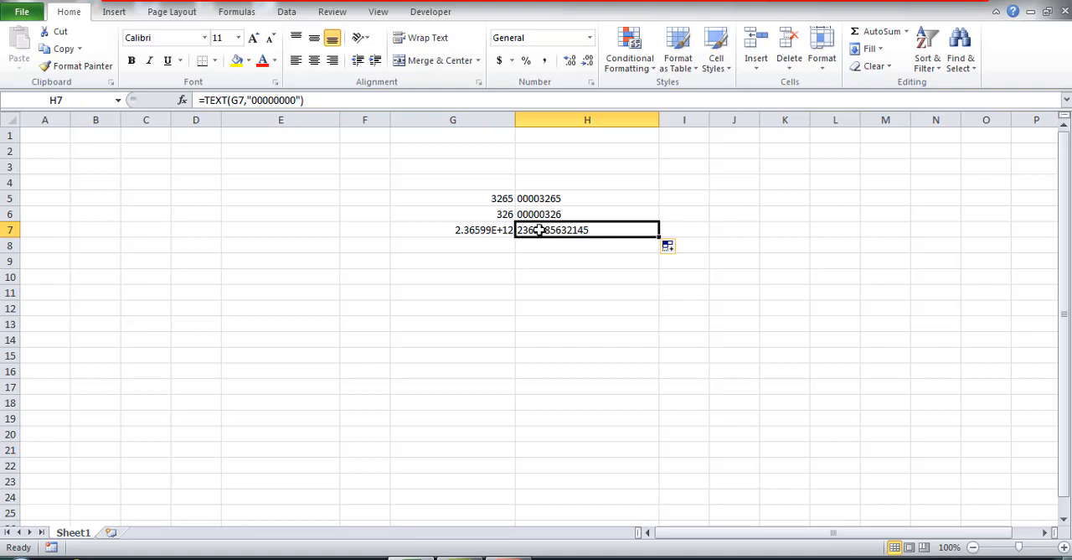
Widen column I and apply the Text number format to cells G5 through G7.
{"action": "left_click_drag", "start_coordinate": [710, 120], "coordinate": [785, 124]}
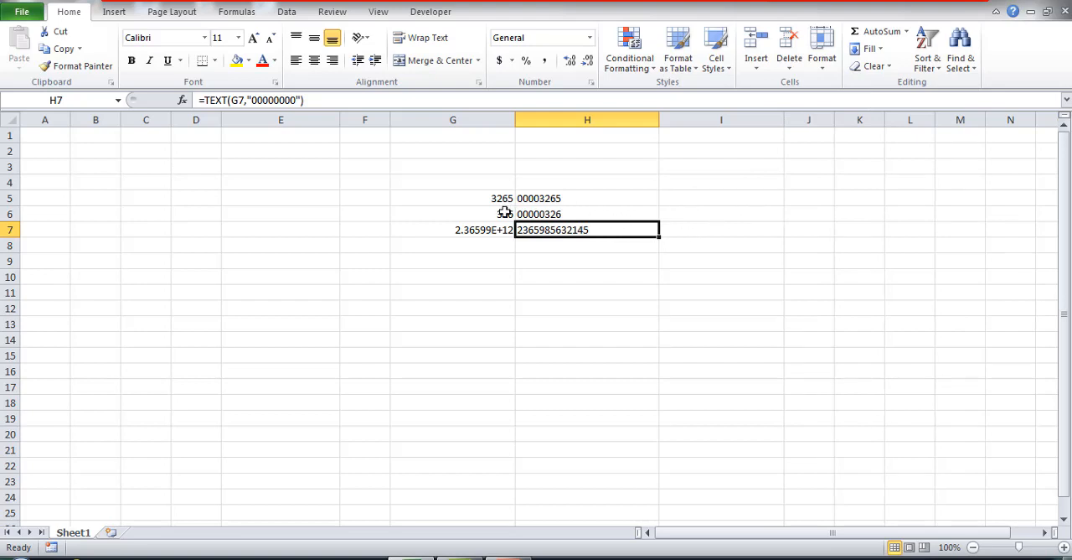
{"action": "left_click", "coordinate": [470, 197]}
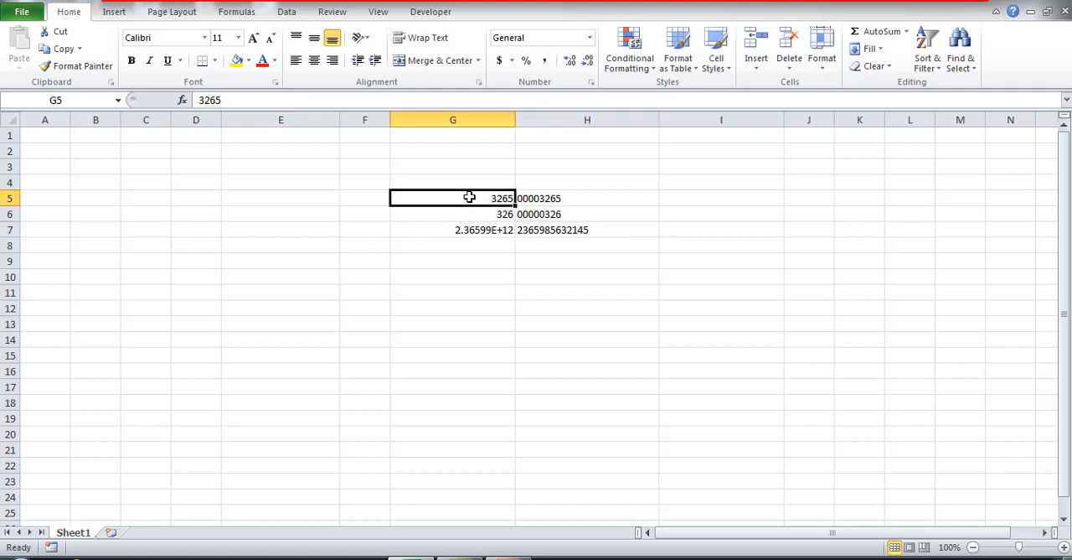
{"action": "left_click_drag", "start_coordinate": [470, 197], "coordinate": [470, 234]}
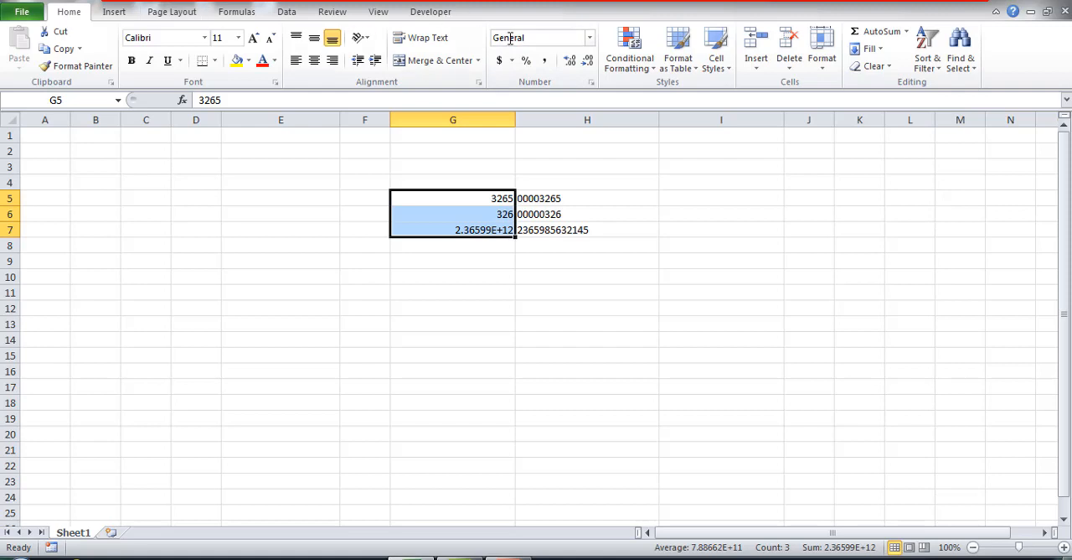
{"action": "left_click", "coordinate": [590, 38]}
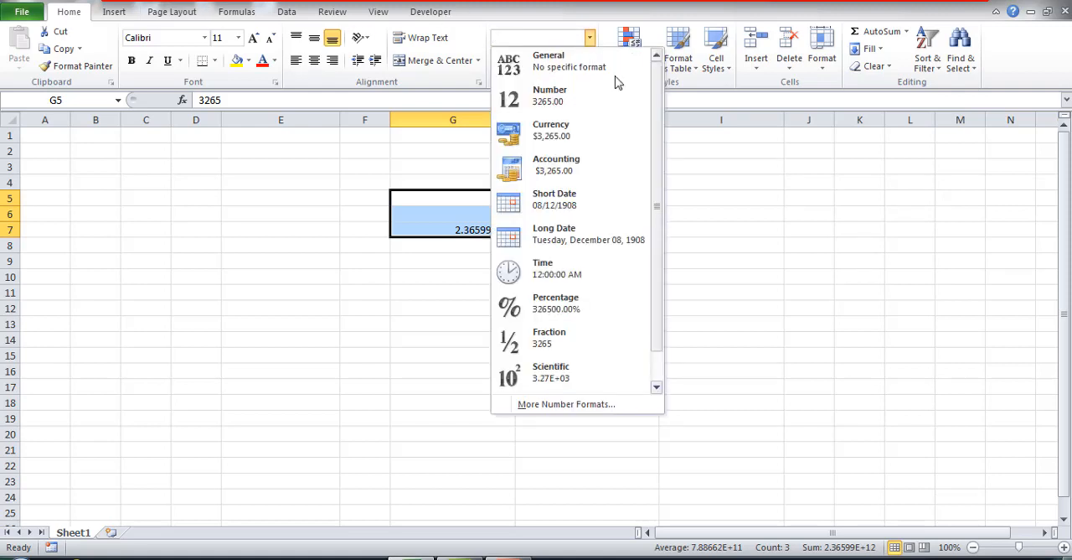
{"action": "left_click_drag", "start_coordinate": [655, 108], "coordinate": [663, 242]}
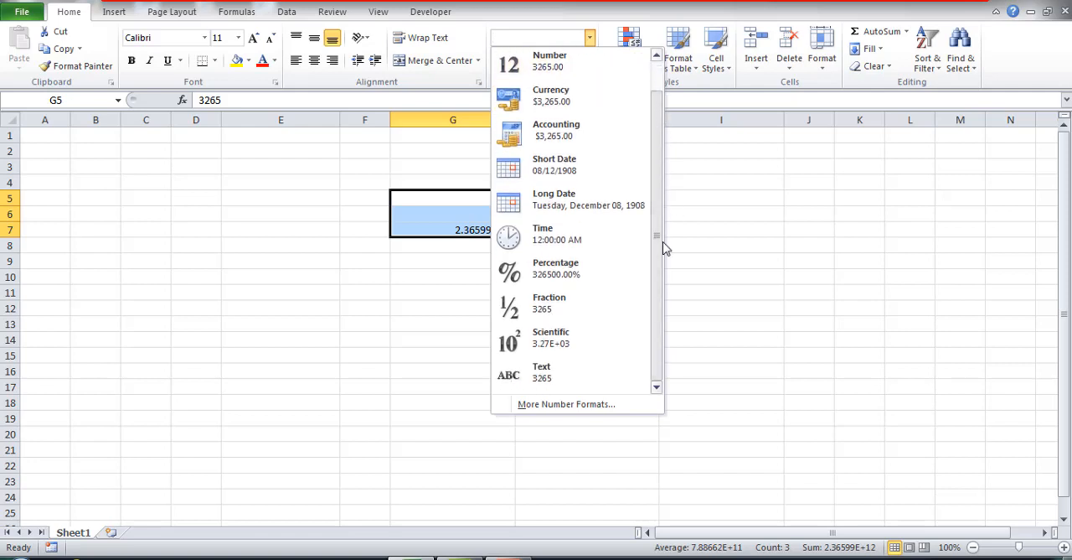
{"action": "left_click", "coordinate": [561, 377]}
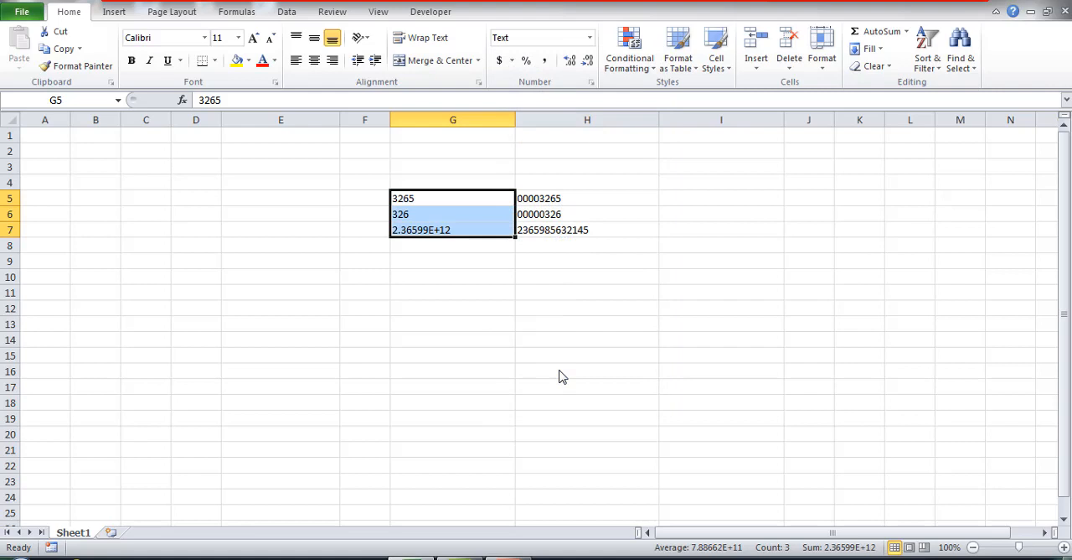
{"action": "left_click_drag", "start_coordinate": [515, 118], "coordinate": [526, 119]}
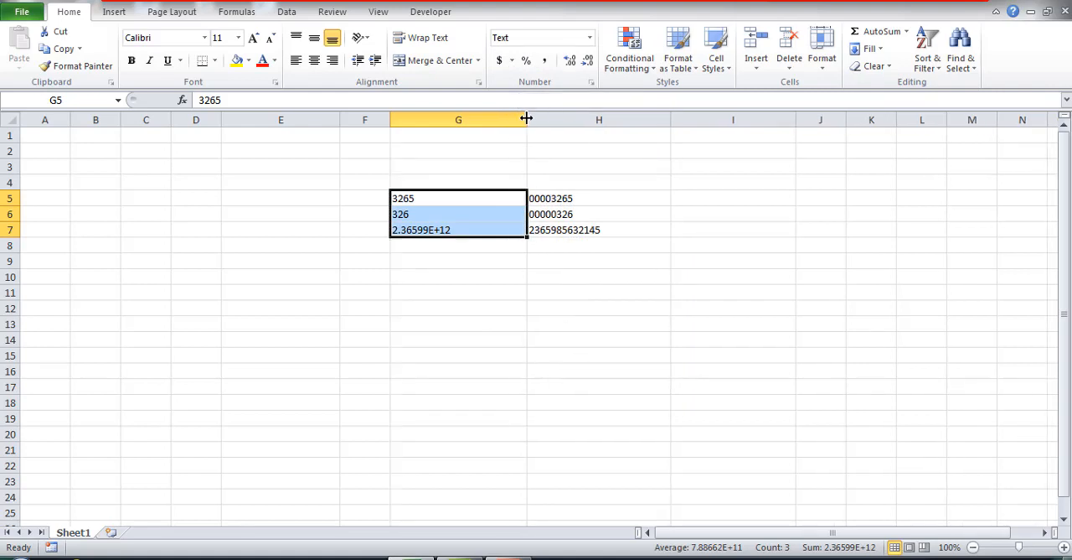
{"action": "left_click", "coordinate": [459, 233]}
{"action": "type", "text": "23"}
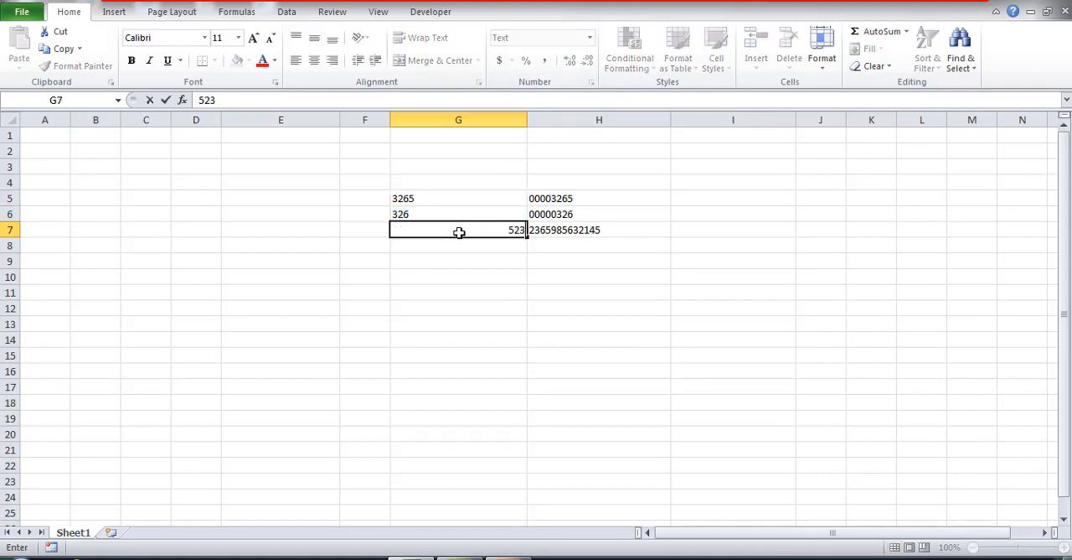
{"action": "type", "text": "6958632654"}
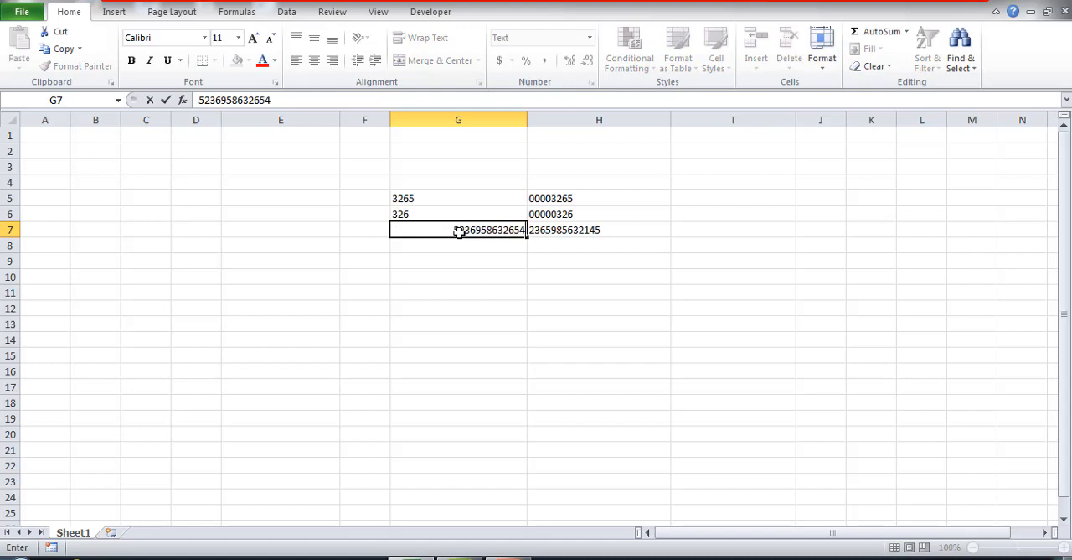
{"action": "key", "text": "Return"}
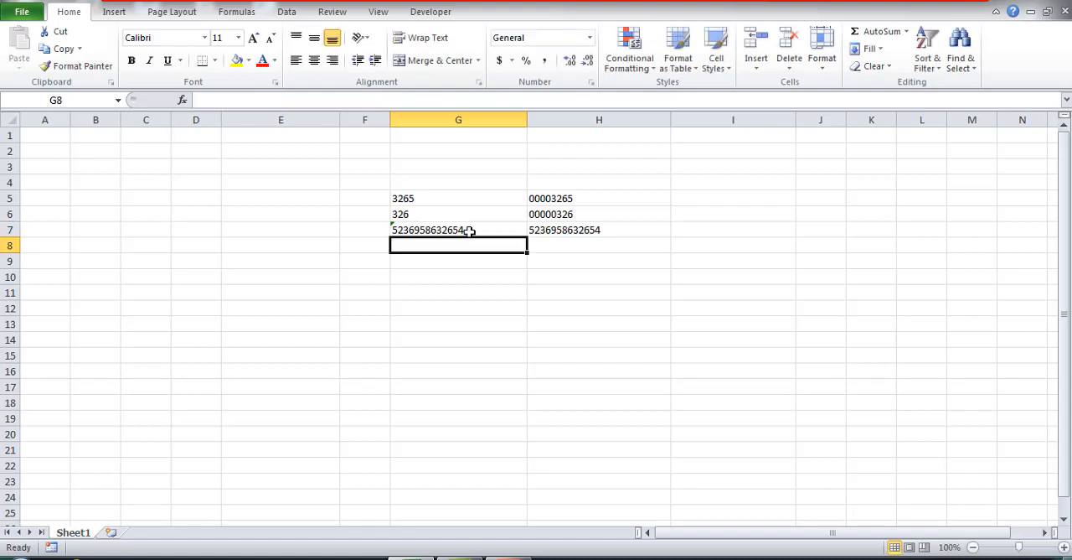
{"action": "left_click", "coordinate": [426, 196]}
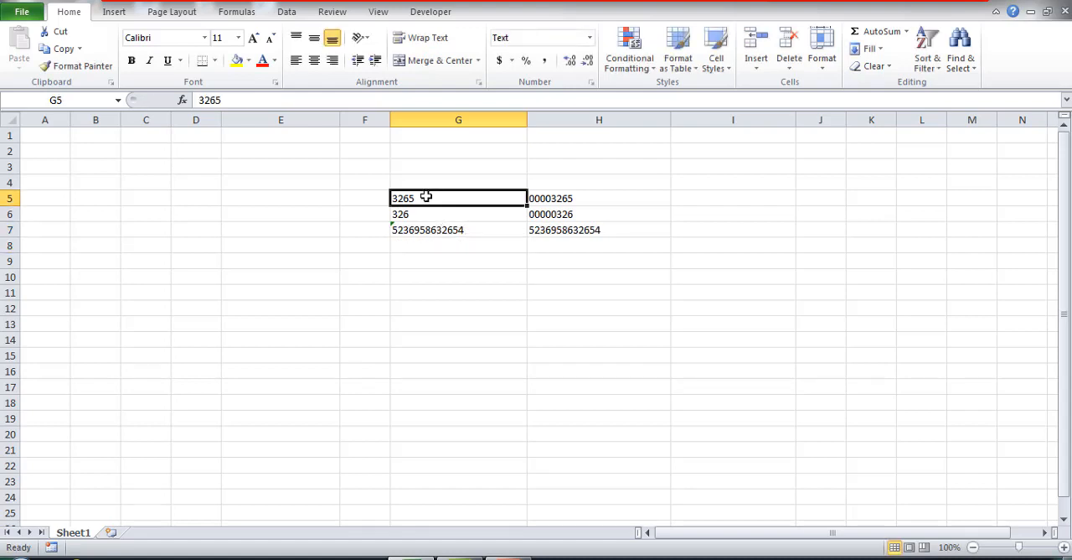
{"action": "type", "text": "0325"}
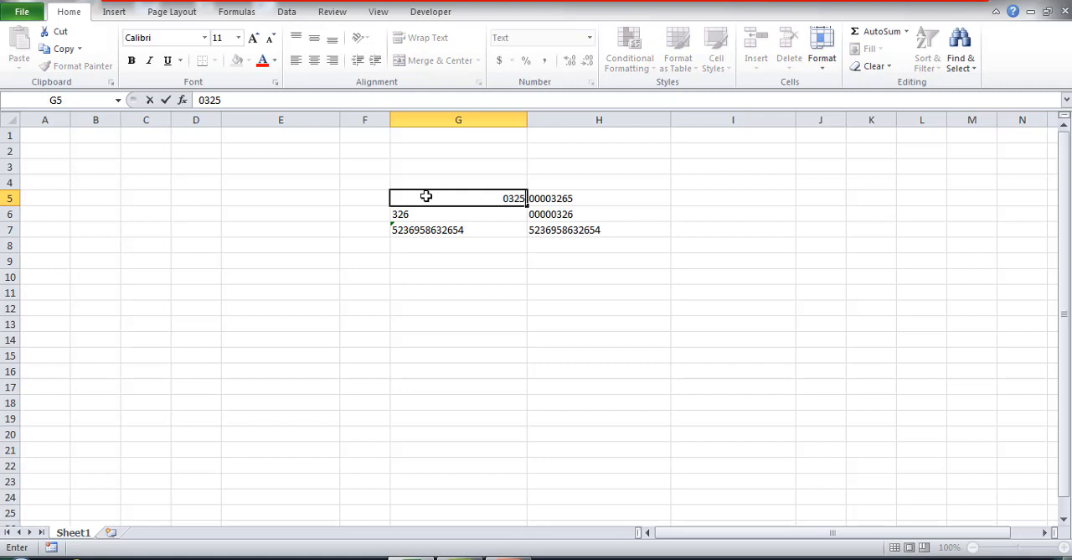
{"action": "key", "text": "Return"}
{"action": "type", "text": "000"}
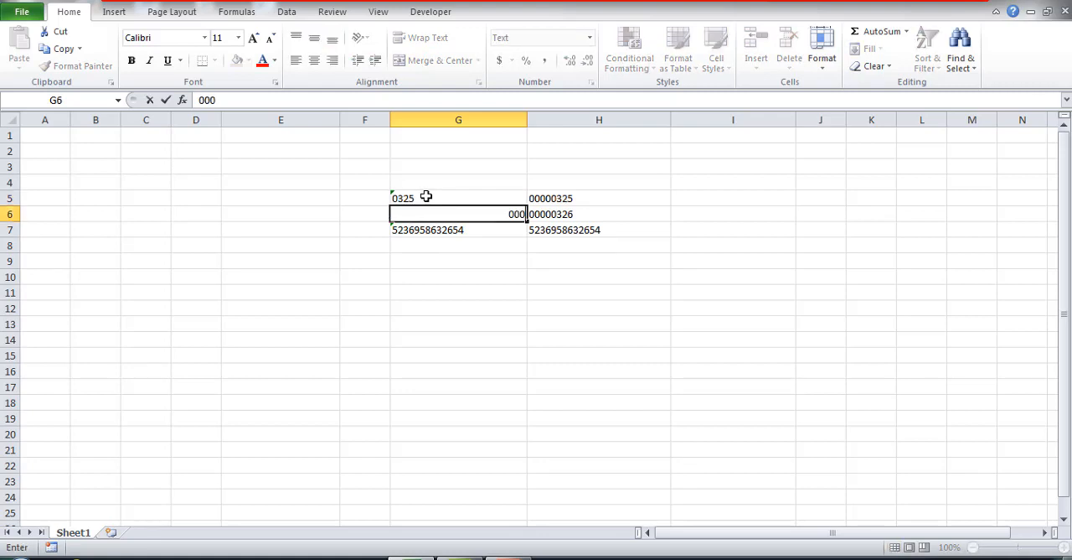
{"action": "type", "text": "0065326"}
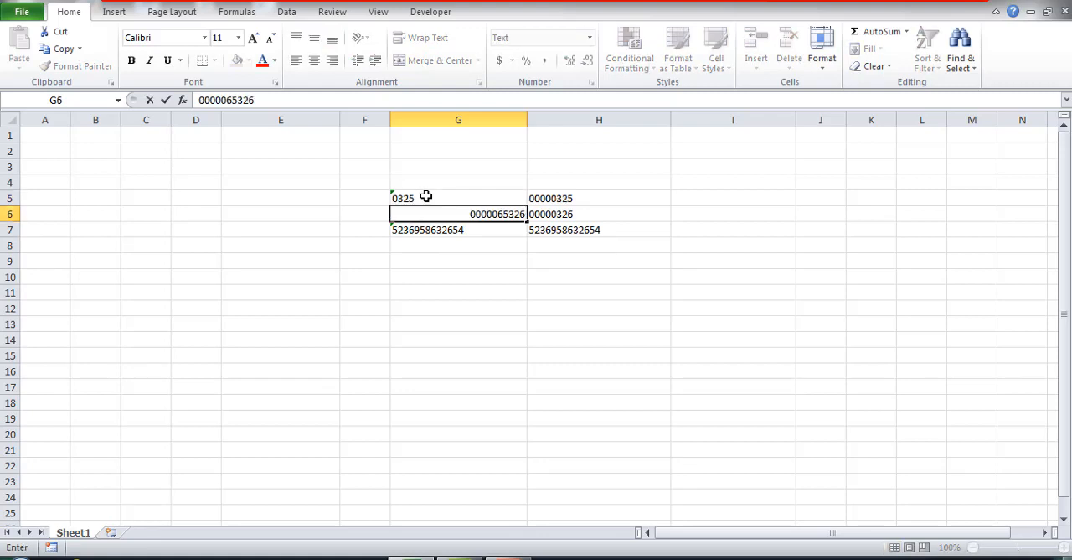
{"action": "key", "text": "Return"}
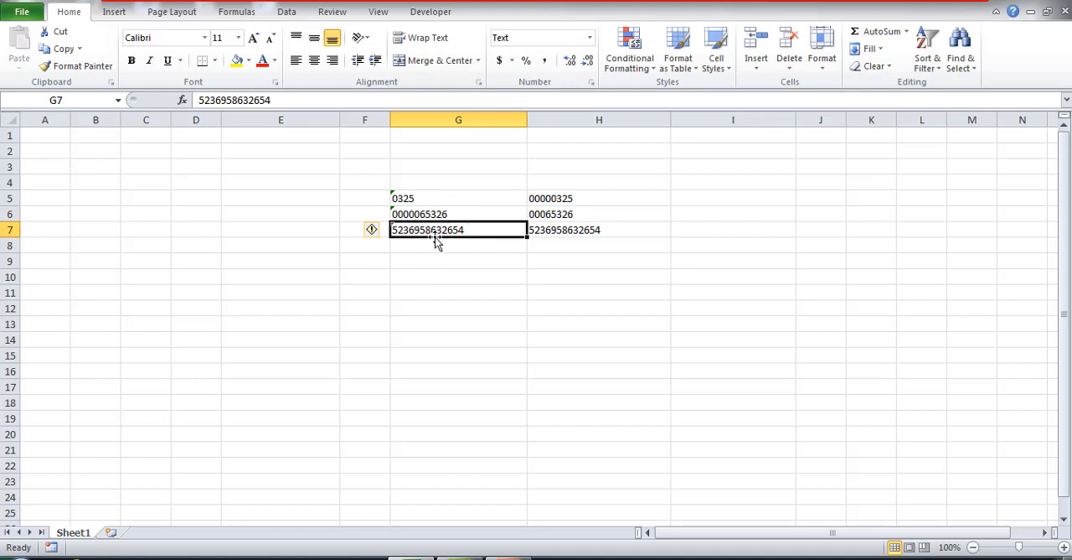
Check the TEXT formula in H5 and apply the Text number format to the empty cells E4 through E8.
{"action": "left_click", "coordinate": [568, 196]}
{"action": "left_click", "coordinate": [725, 109]}
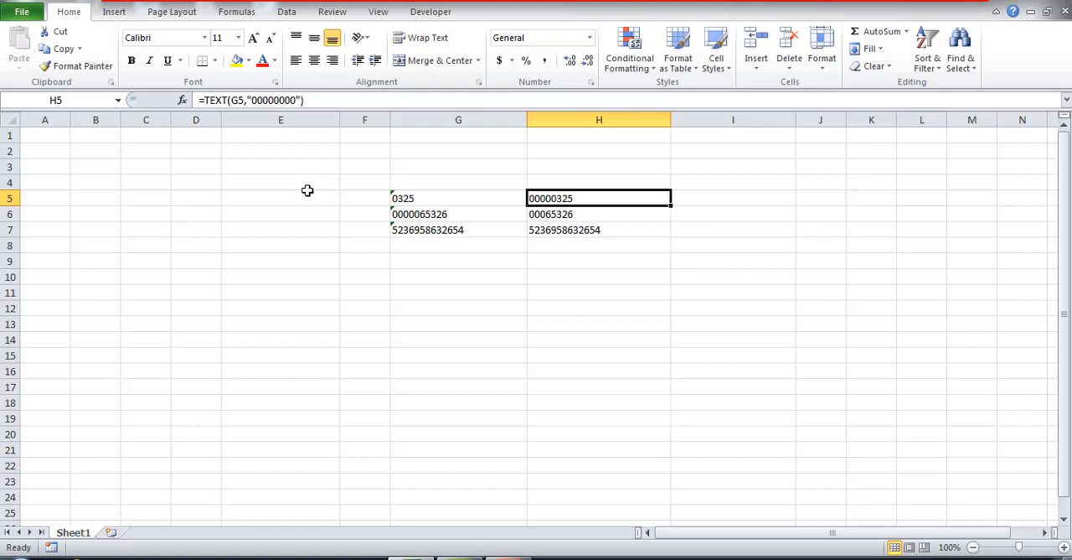
{"action": "left_click_drag", "start_coordinate": [304, 186], "coordinate": [299, 243]}
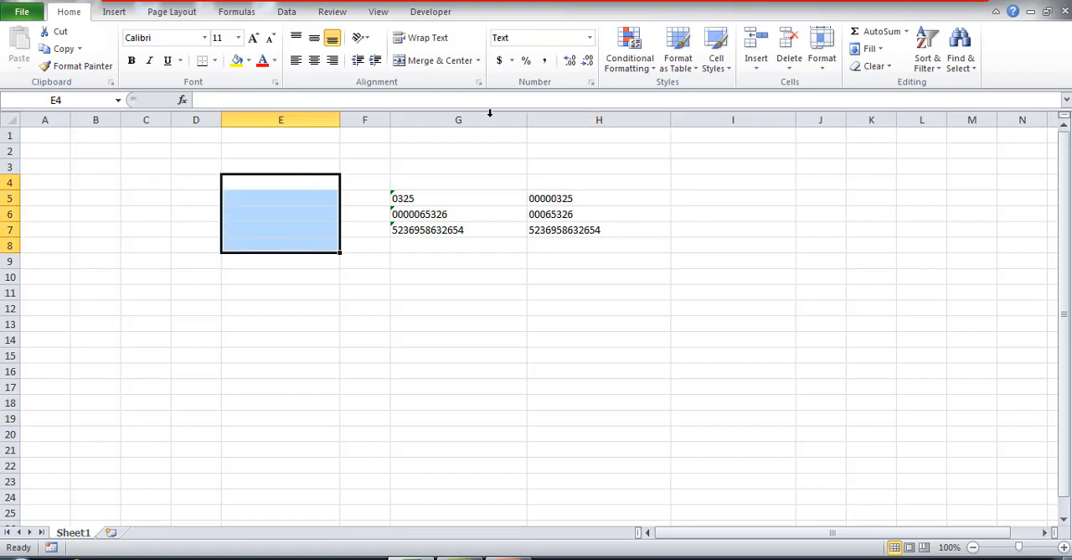
{"action": "left_click", "coordinate": [590, 39]}
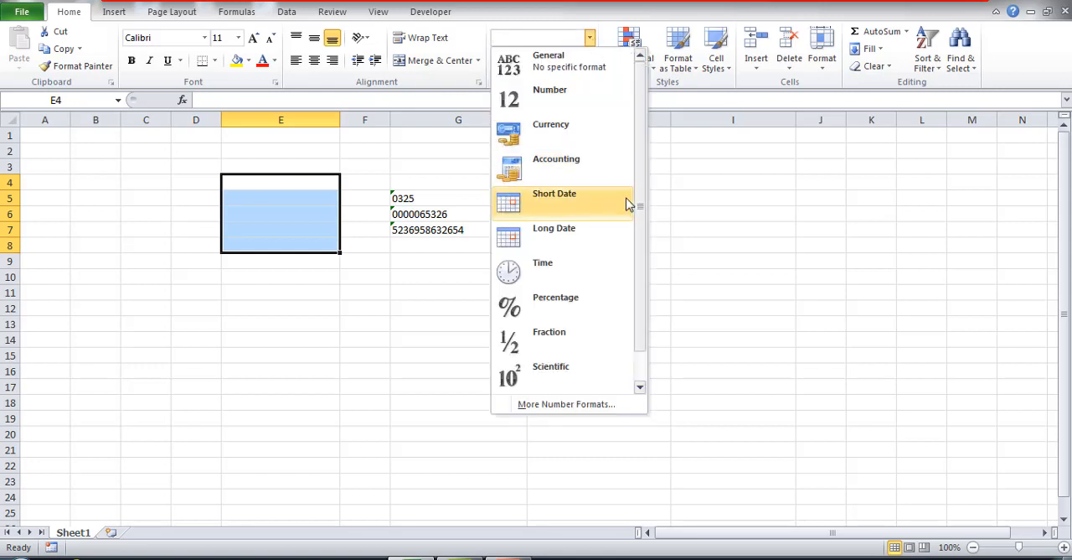
{"action": "left_click_drag", "start_coordinate": [639, 215], "coordinate": [642, 335]}
{"action": "left_click", "coordinate": [549, 371]}
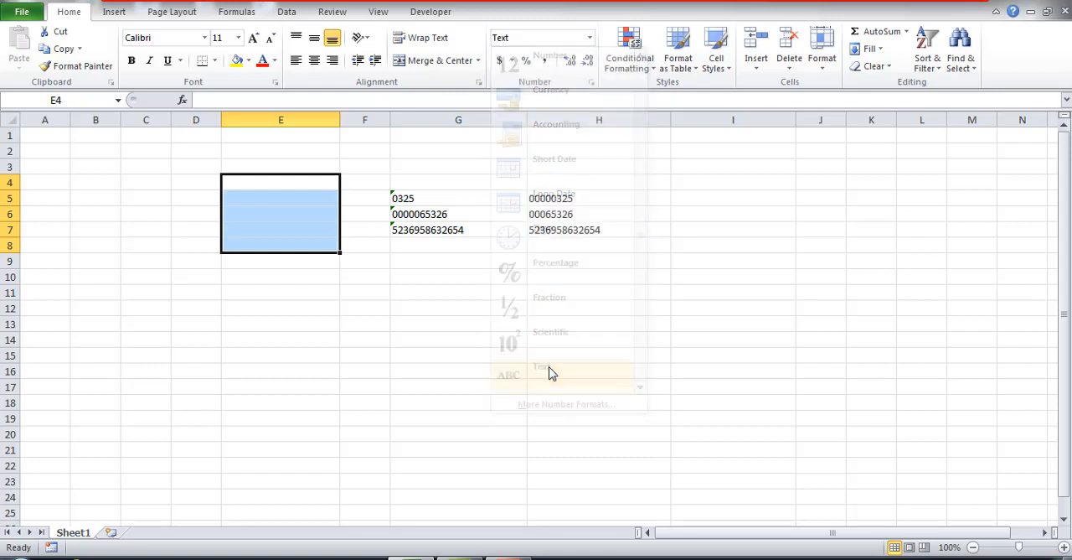
{"action": "left_click", "coordinate": [279, 186]}
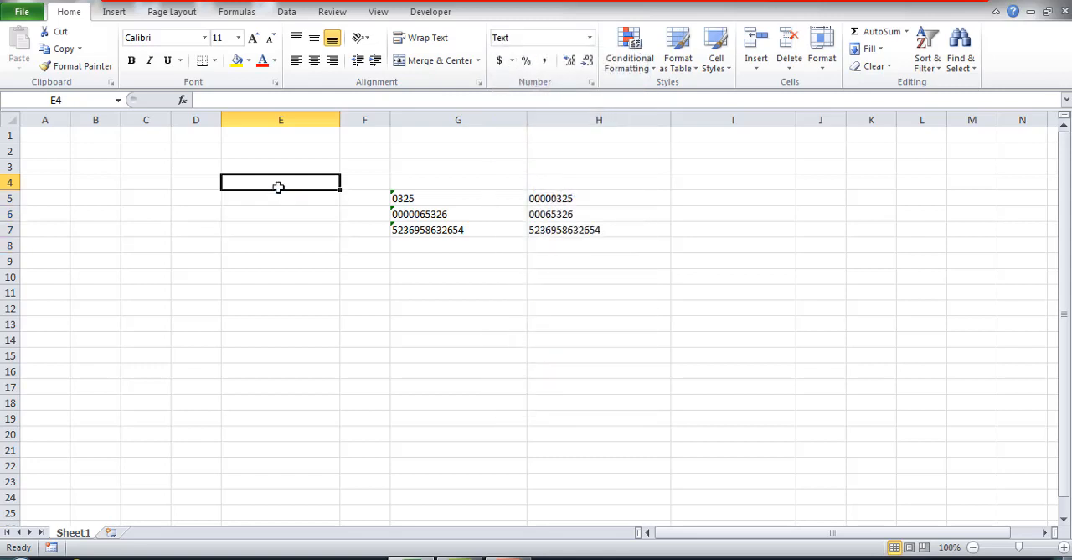
{"action": "type", "text": "03265"}
{"action": "key", "text": "Return"}
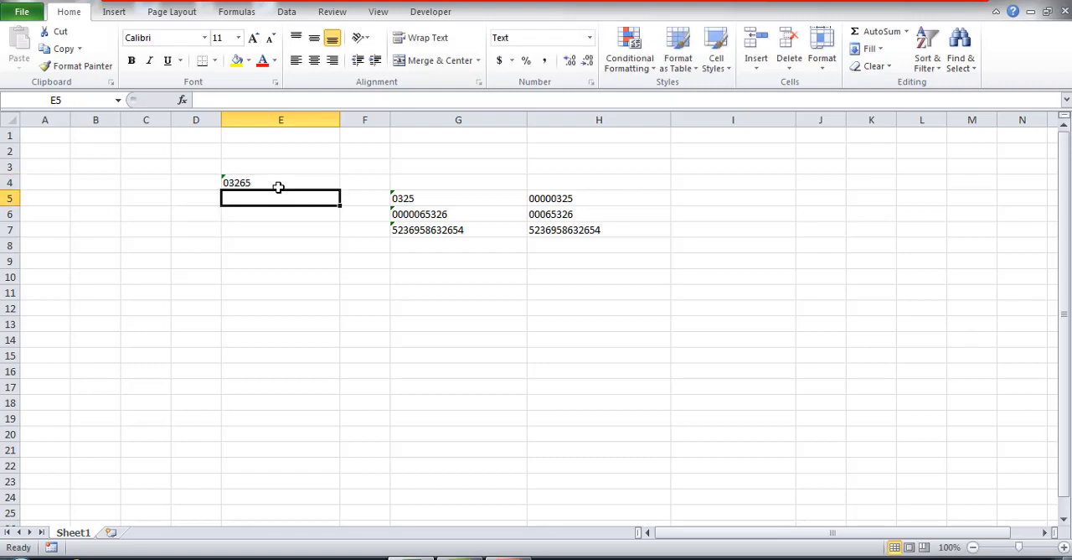
{"action": "type", "text": "2536985"}
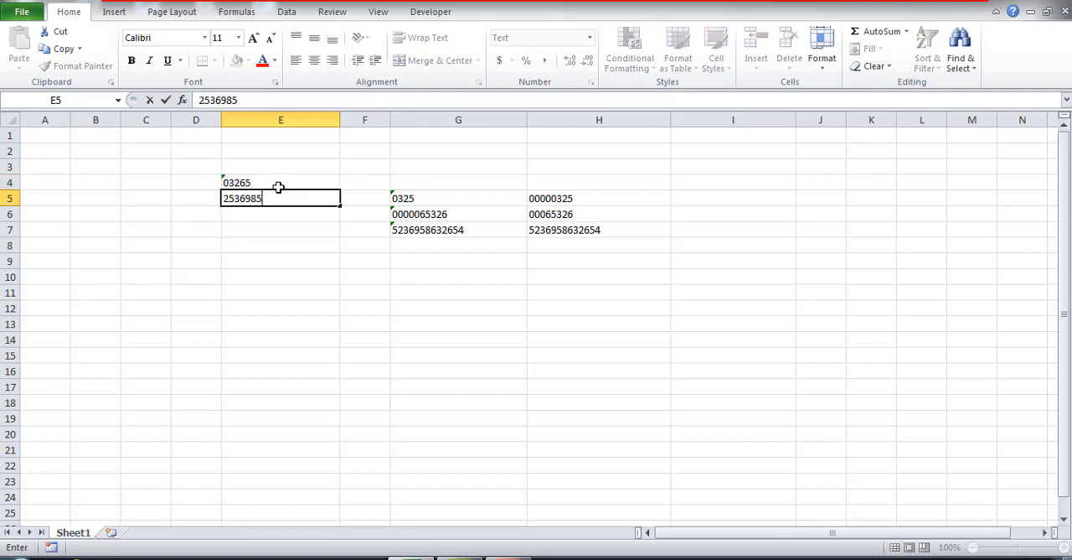
{"action": "type", "text": "745236"}
{"action": "key", "text": "Return"}
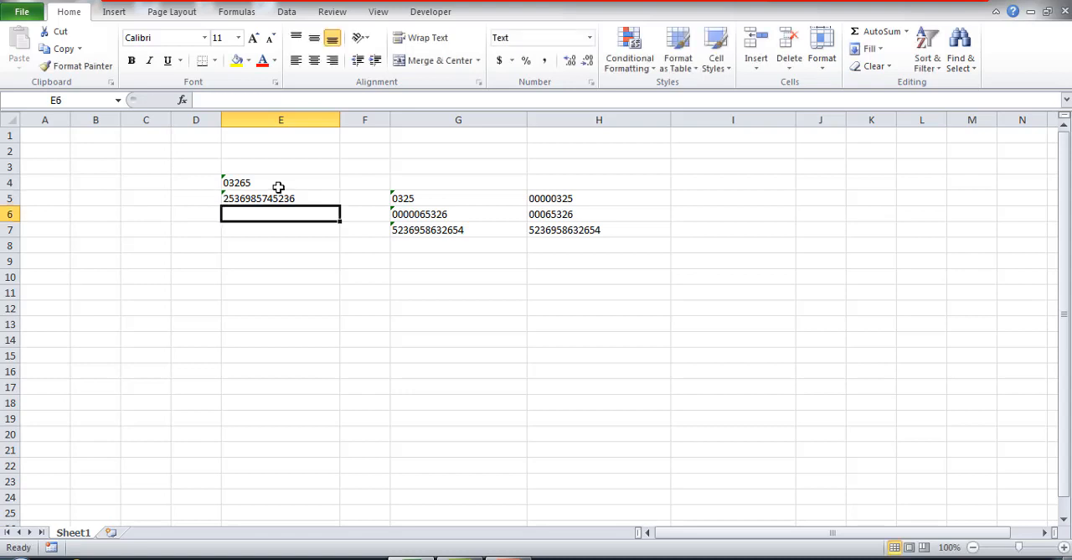
{"action": "type", "text": "0000000000"}
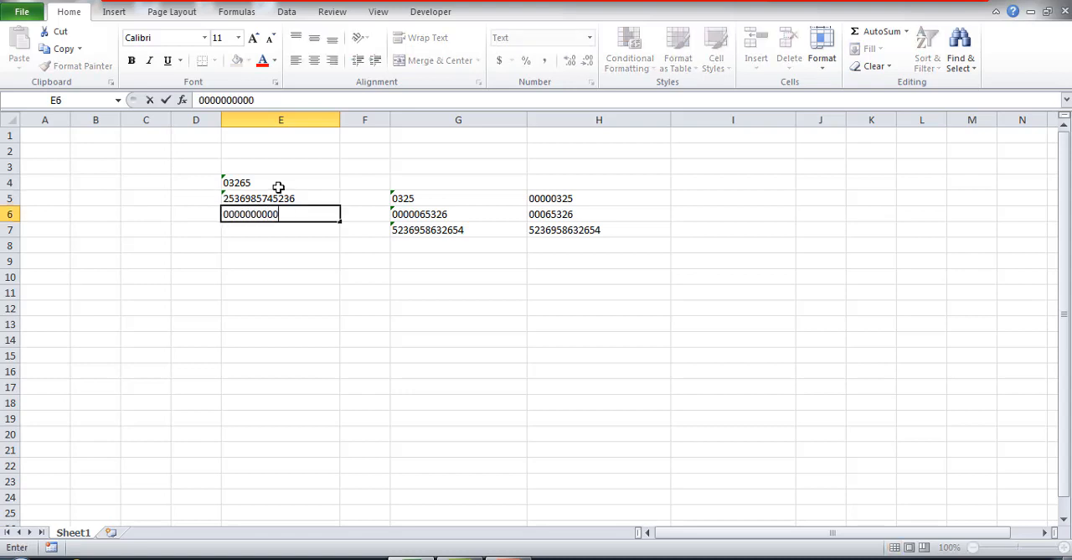
{"action": "type", "text": "26589"}
{"action": "key", "text": "Return"}
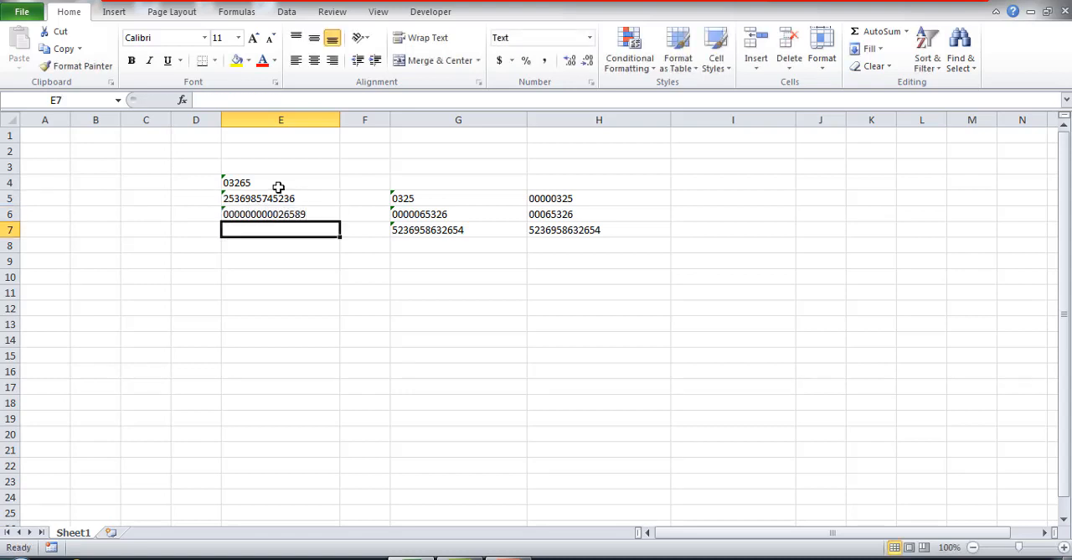